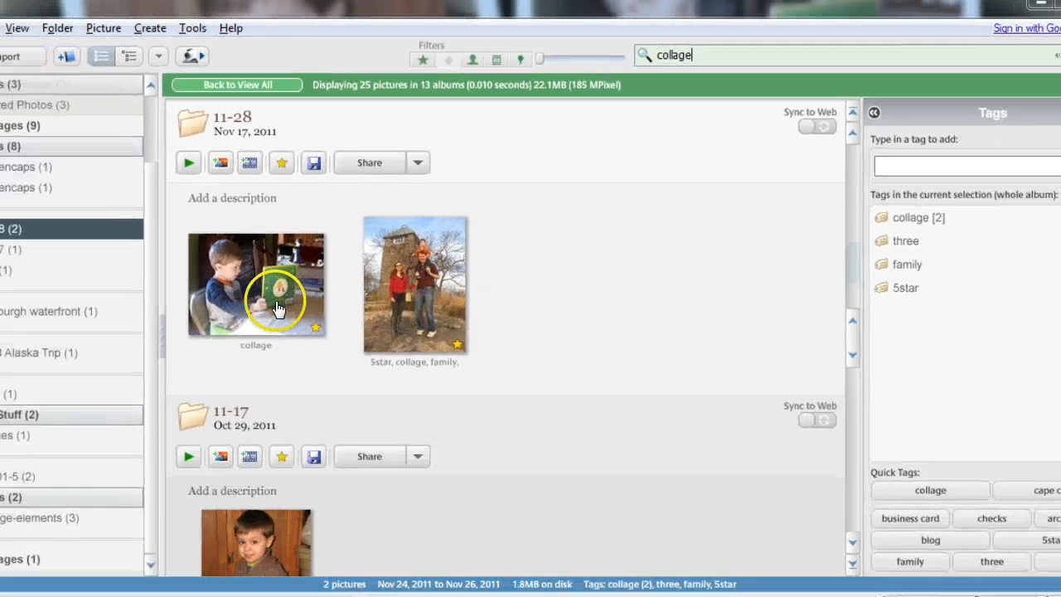
Step: Start a collage from the two pictures in the 11-28 folder
{"action": "left_click", "coordinate": [278, 309]}
{"action": "left_click", "coordinate": [409, 301]}
{"action": "left_click", "coordinate": [292, 542]}
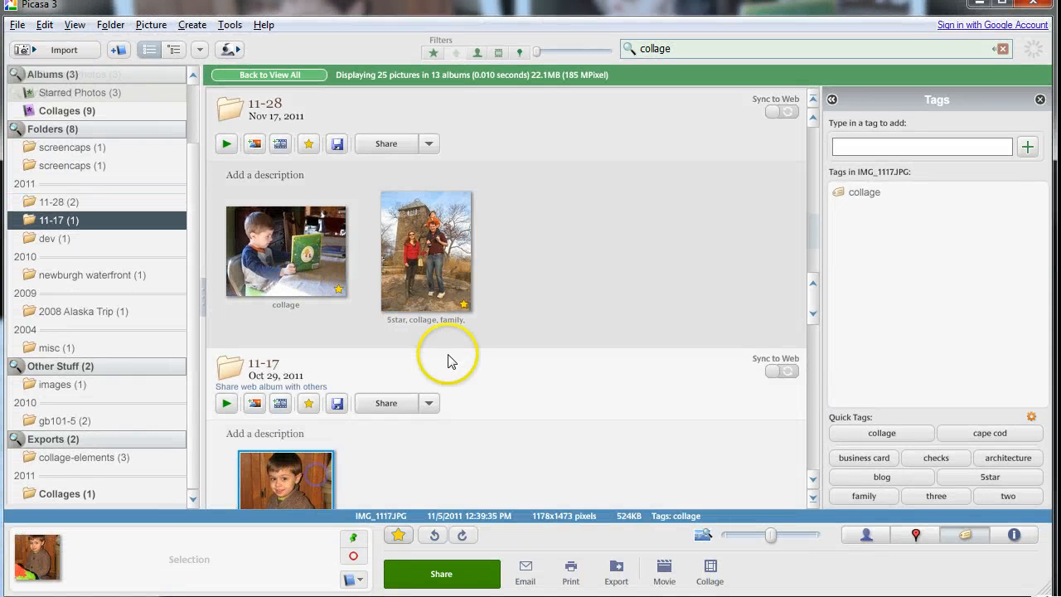
{"action": "scroll", "coordinate": [514, 284], "scroll_direction": "down", "scroll_amount": 2}
{"action": "scroll", "coordinate": [514, 285], "scroll_direction": "up", "scroll_amount": 2}
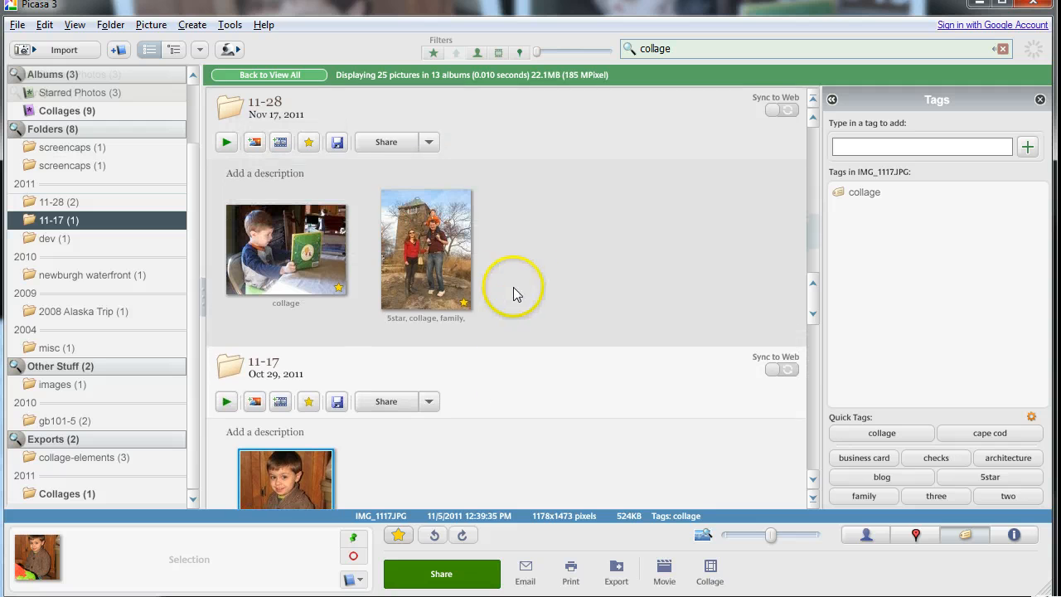
{"action": "left_click", "coordinate": [246, 272]}
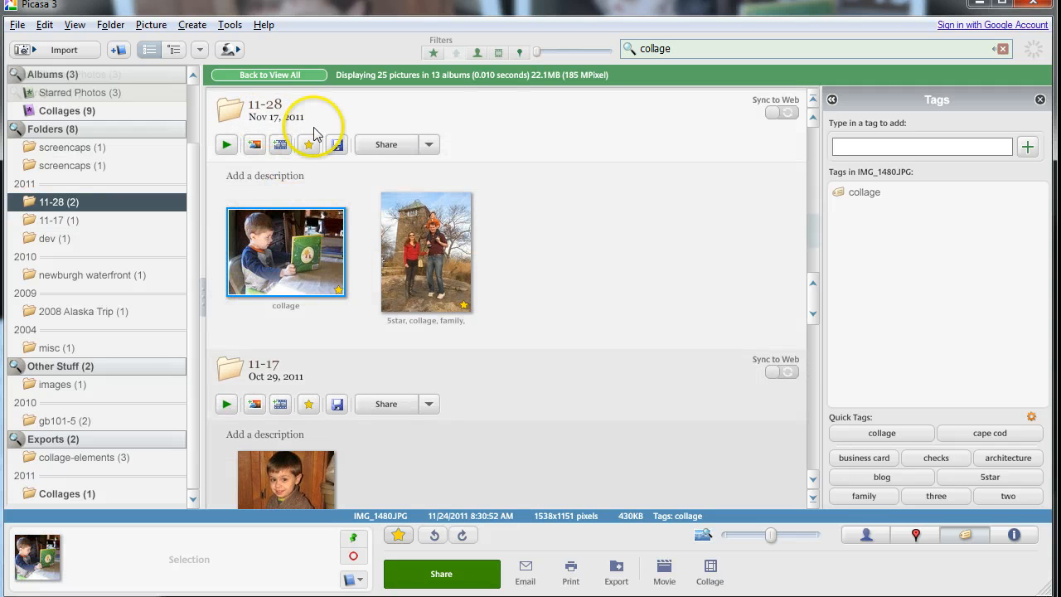
{"action": "left_click", "coordinate": [429, 286], "text": "ctrl"}
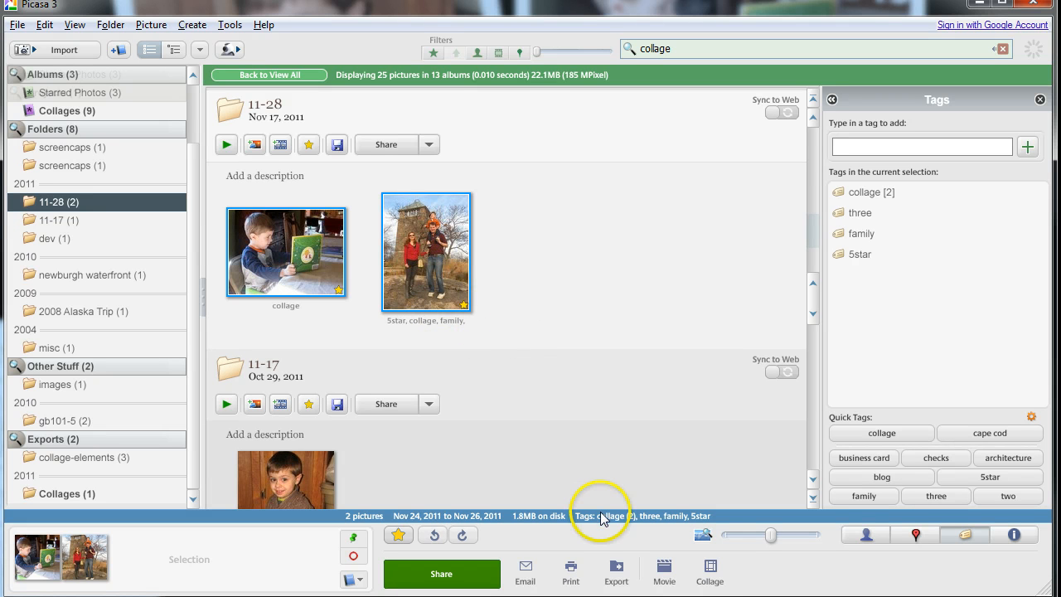
{"action": "left_click", "coordinate": [711, 580]}
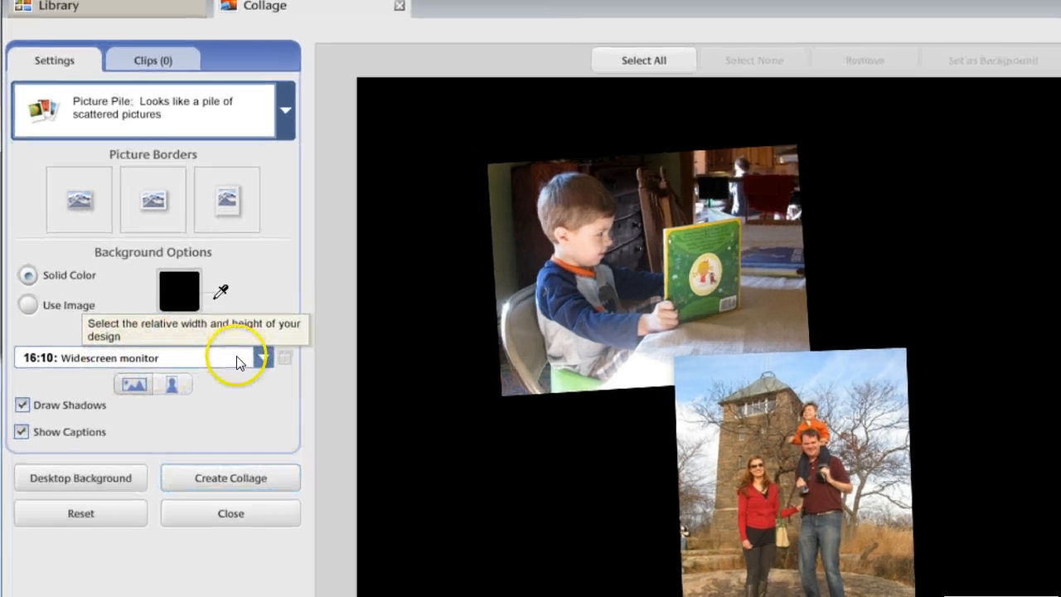
Step: Set the collage's page format to 16:10 Widescreen monitor
{"action": "left_click", "coordinate": [236, 362]}
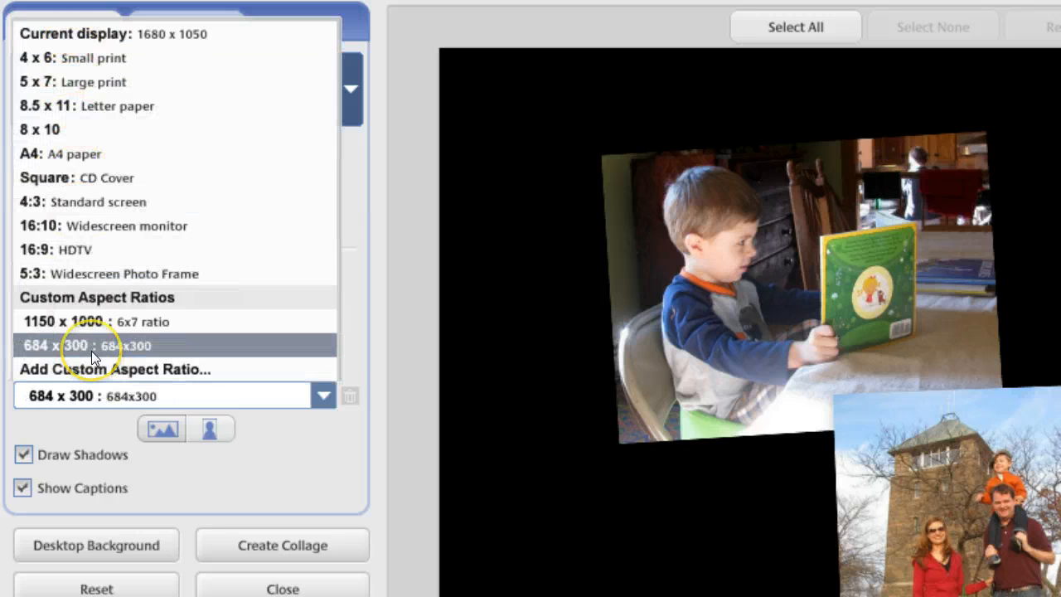
{"action": "left_click", "coordinate": [111, 225]}
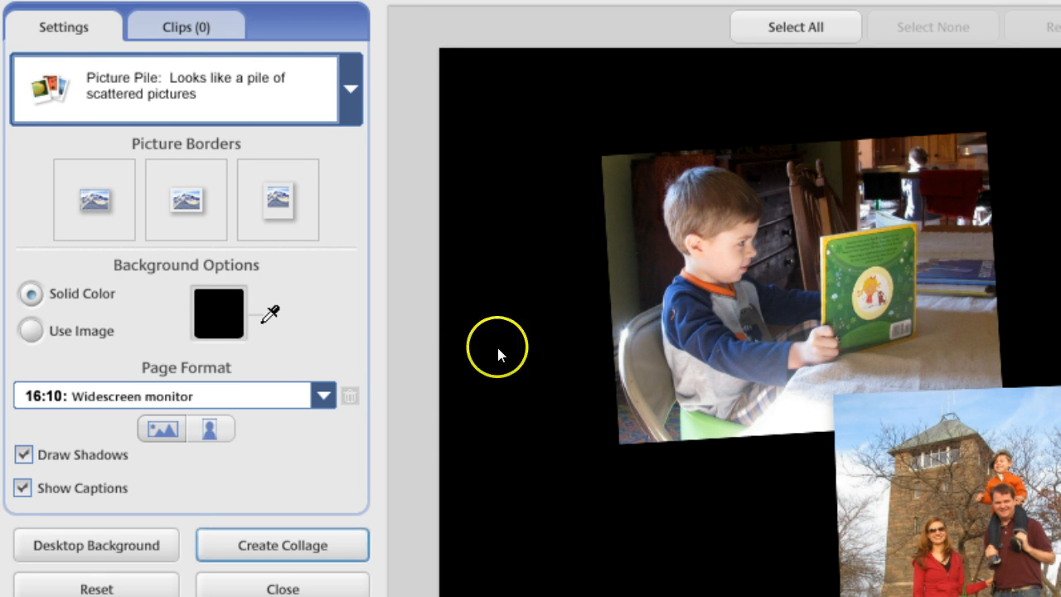
{"action": "left_click", "coordinate": [322, 396]}
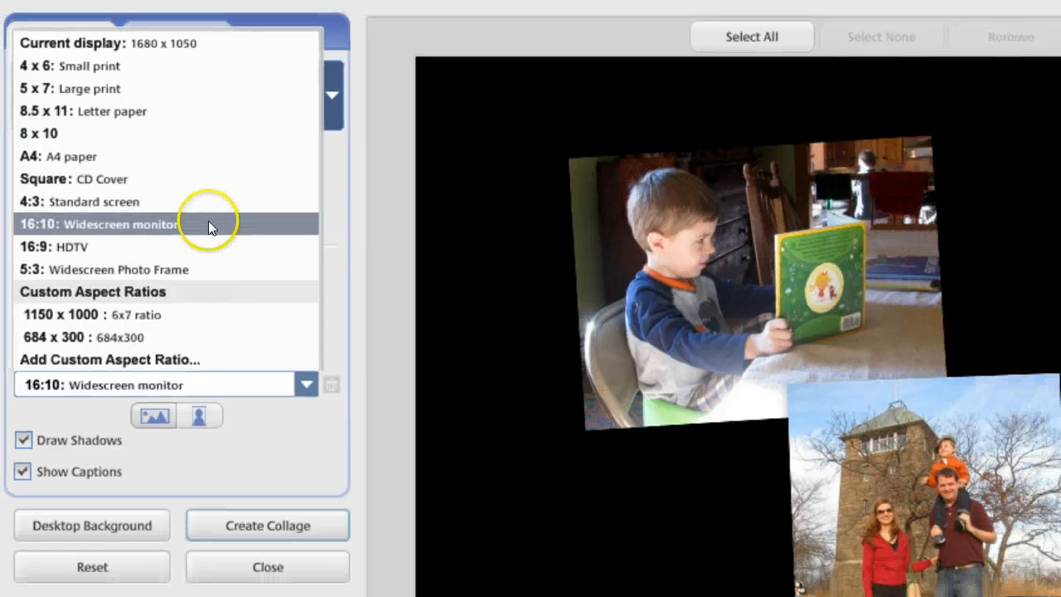
{"action": "left_click", "coordinate": [203, 225]}
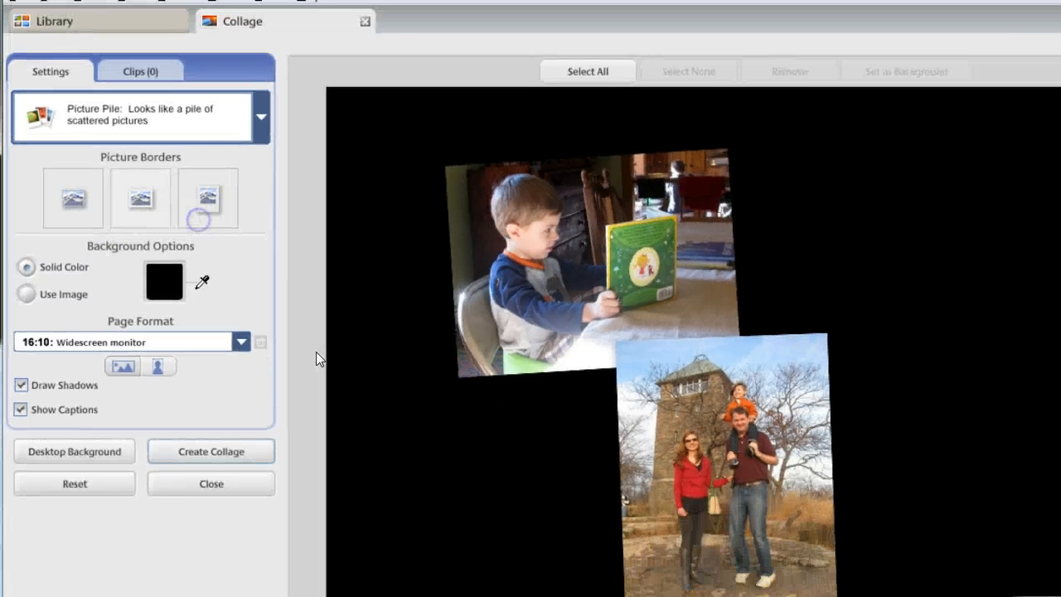
Step: Set the collage's solid background color to dark navy blue
{"action": "left_click", "coordinate": [164, 281]}
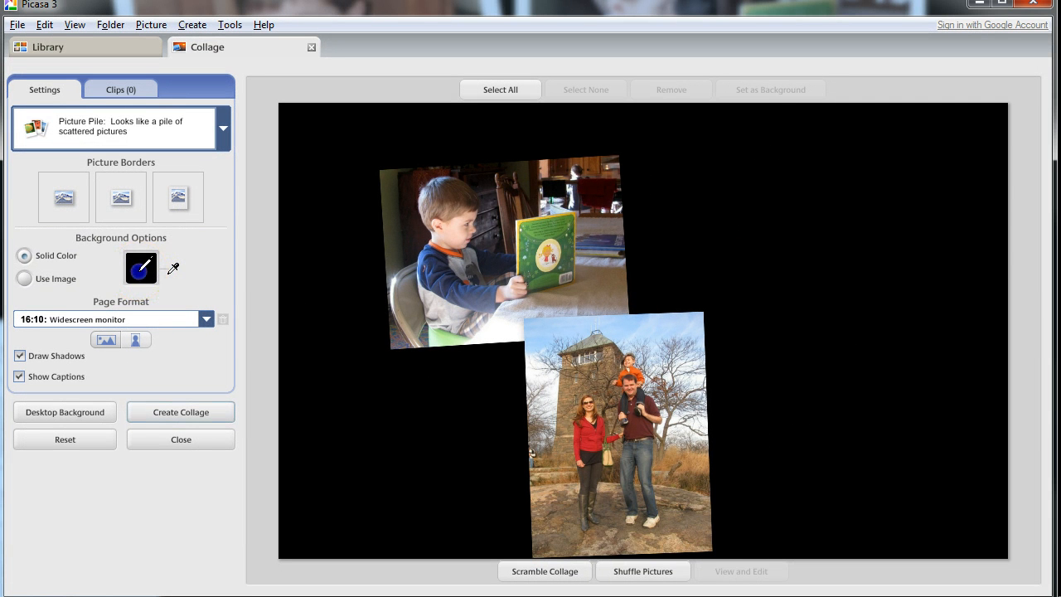
{"action": "left_click", "coordinate": [139, 271]}
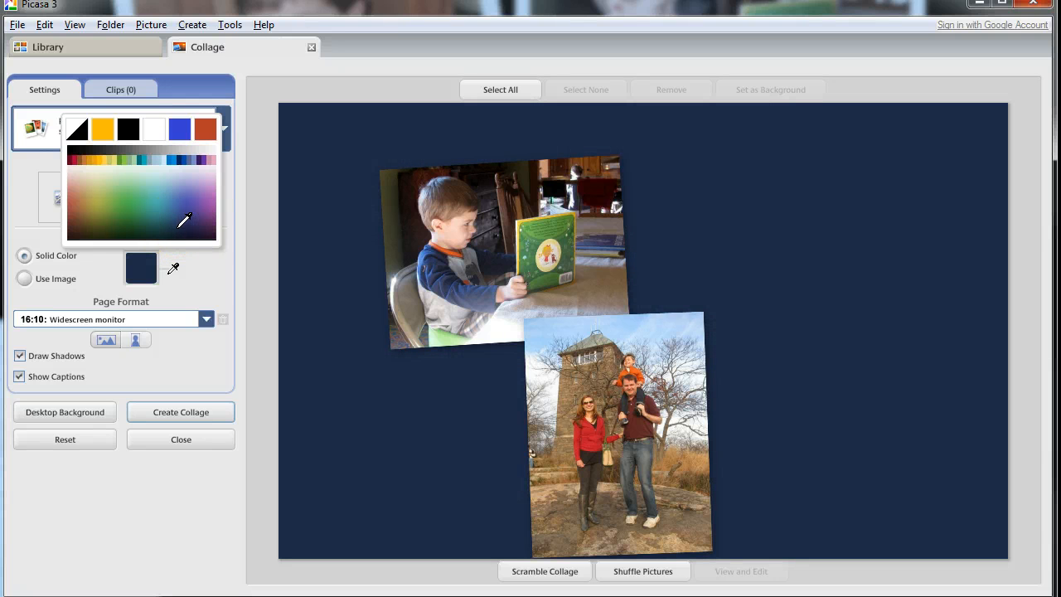
{"action": "left_click", "coordinate": [178, 231]}
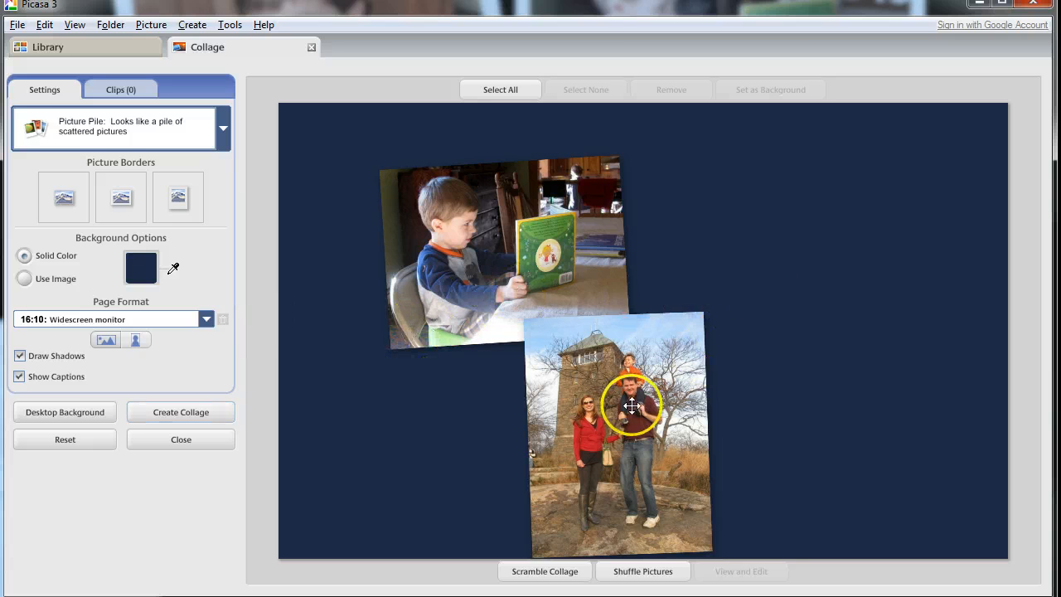
Step: Spread the two pictures apart, with the tower picture to the right, and straighten and slightly enlarge the picture of the boy reading
{"action": "left_click_drag", "start_coordinate": [632, 405], "coordinate": [757, 302]}
{"action": "left_click_drag", "start_coordinate": [509, 284], "coordinate": [534, 301]}
{"action": "left_click", "coordinate": [689, 360]}
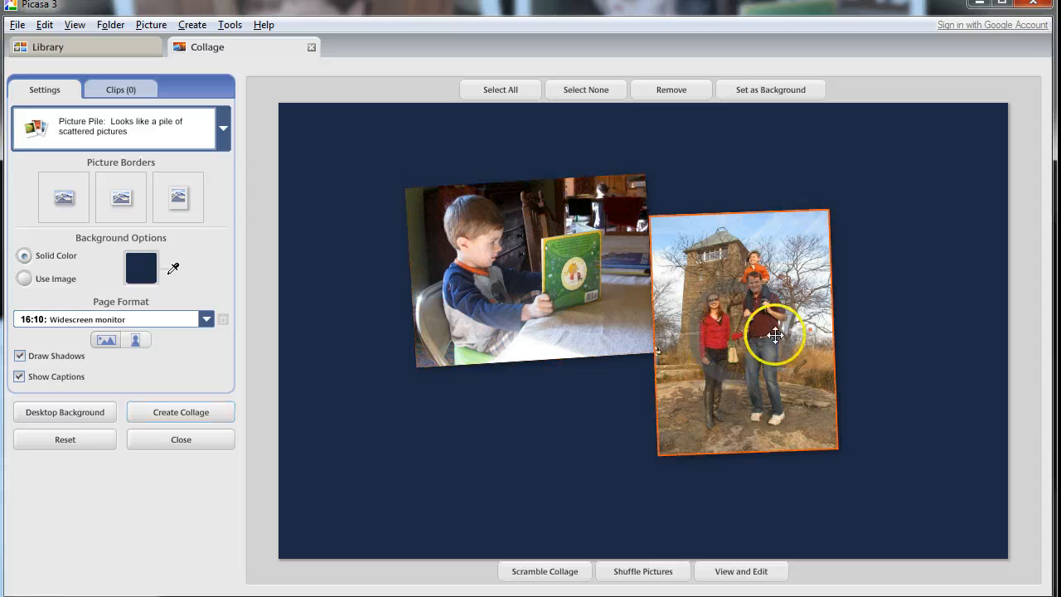
{"action": "left_click_drag", "start_coordinate": [805, 395], "coordinate": [899, 365]}
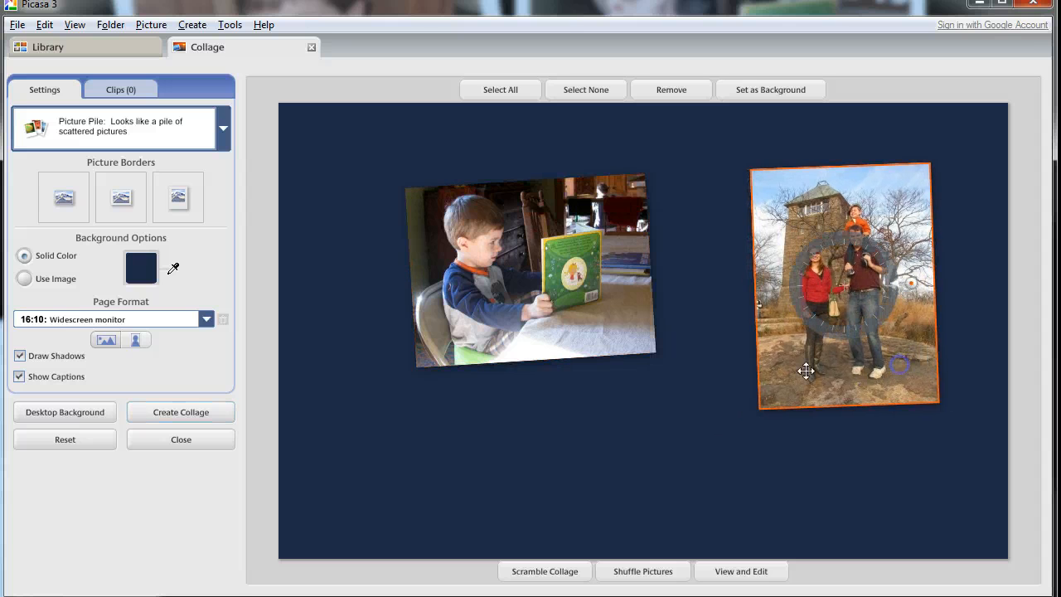
{"action": "left_click_drag", "start_coordinate": [567, 320], "coordinate": [615, 346]}
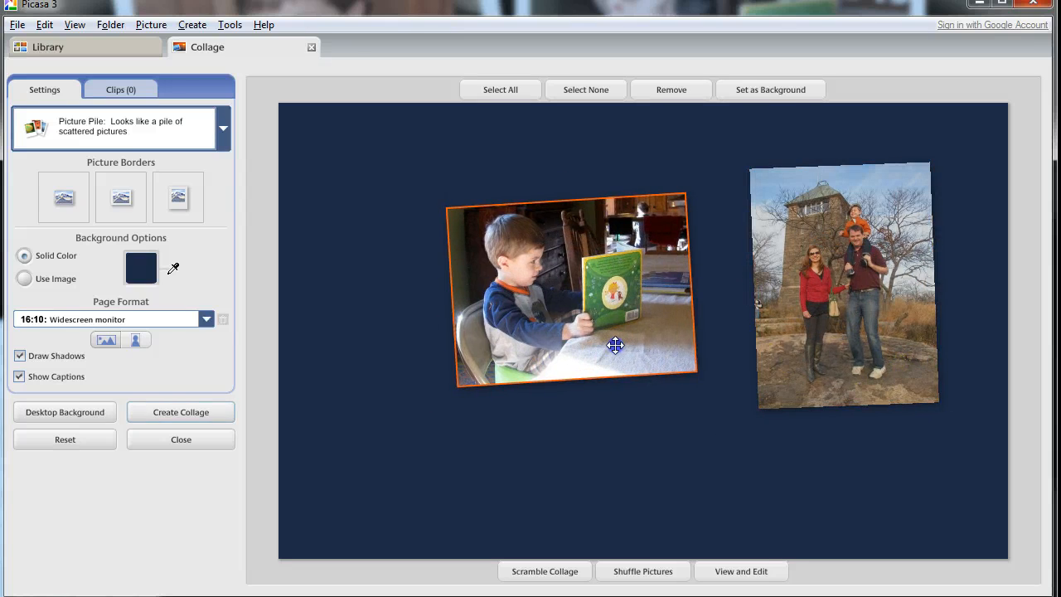
{"action": "mouse_move", "coordinate": [627, 280]}
{"action": "left_mouse_down"}
{"action": "mouse_move", "coordinate": [624, 292]}
{"action": "mouse_move", "coordinate": [691, 304]}
{"action": "mouse_move", "coordinate": [623, 283]}
{"action": "mouse_move", "coordinate": [640, 296]}
{"action": "left_mouse_up"}
Step: Apply the plain white picture border to both pictures in the collage
{"action": "left_click_drag", "start_coordinate": [853, 465], "coordinate": [571, 273]}
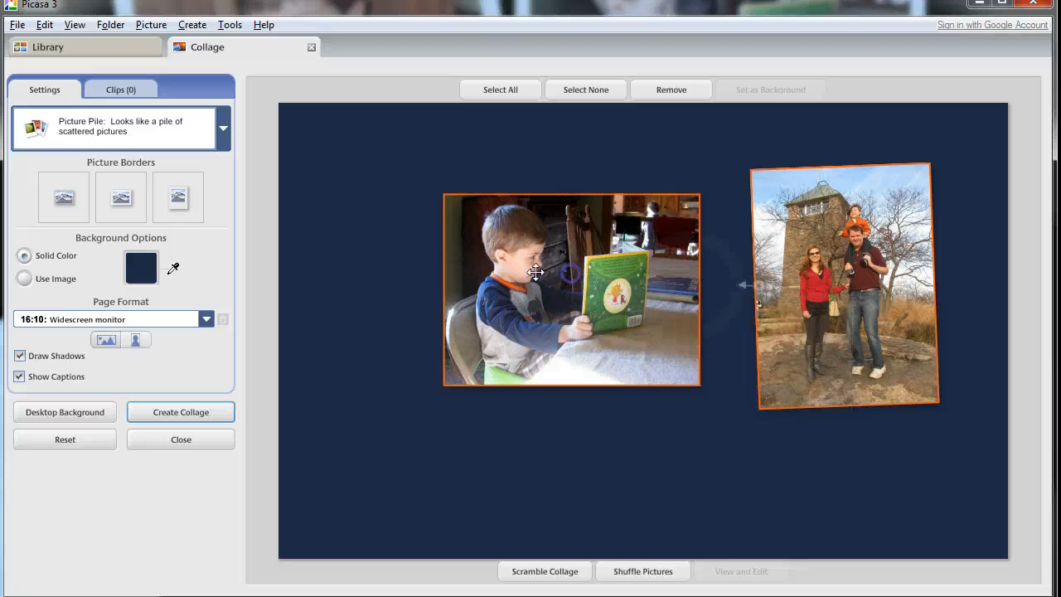
{"action": "left_click", "coordinate": [119, 204]}
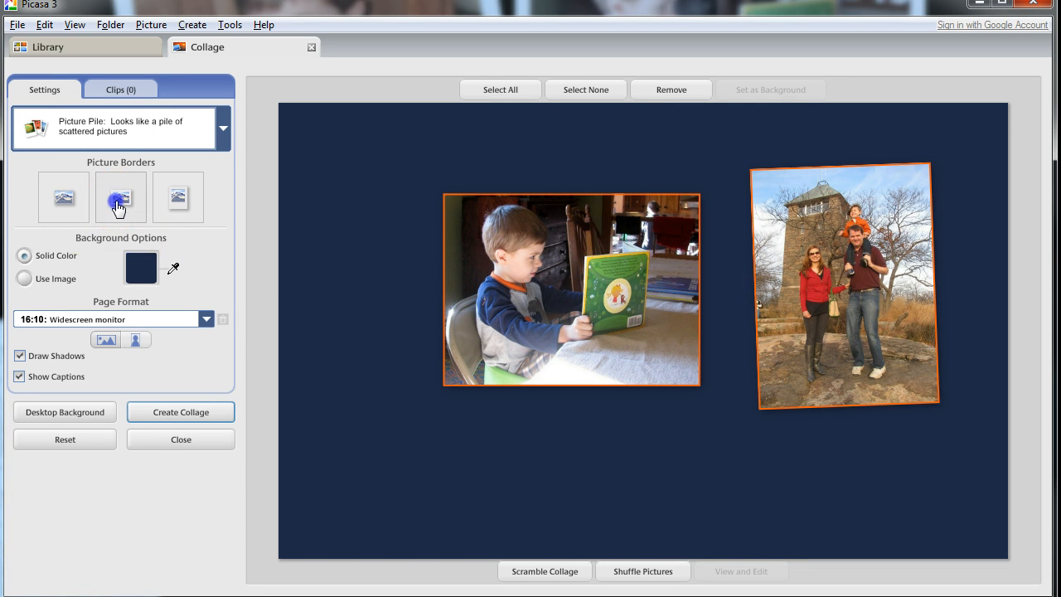
{"action": "left_click", "coordinate": [610, 462]}
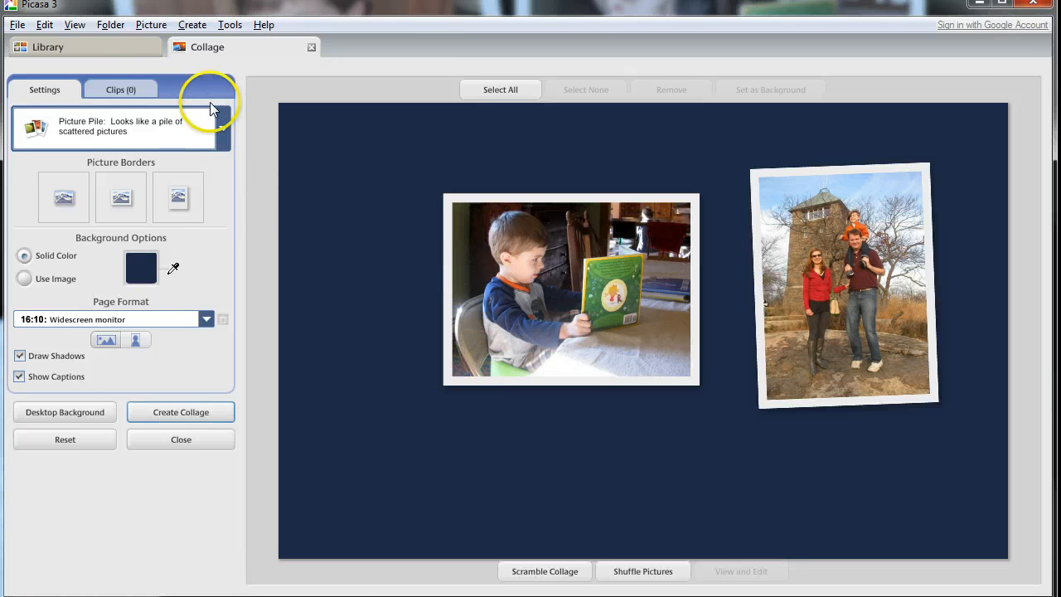
Step: Add the picture from the library's 11-17 folder to the collage by way of the clips
{"action": "left_click", "coordinate": [64, 47]}
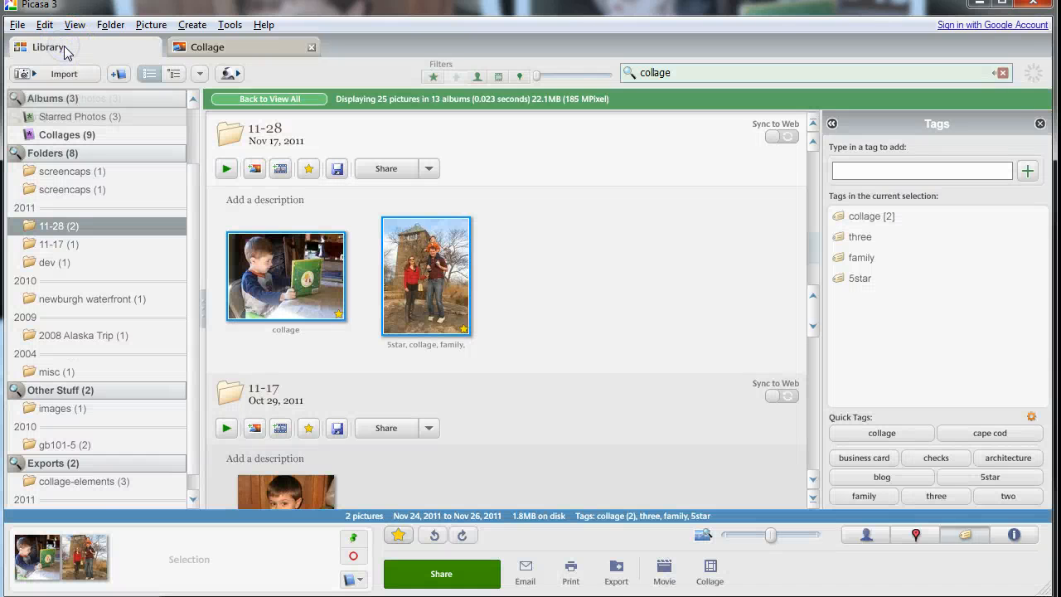
{"action": "left_click", "coordinate": [536, 320]}
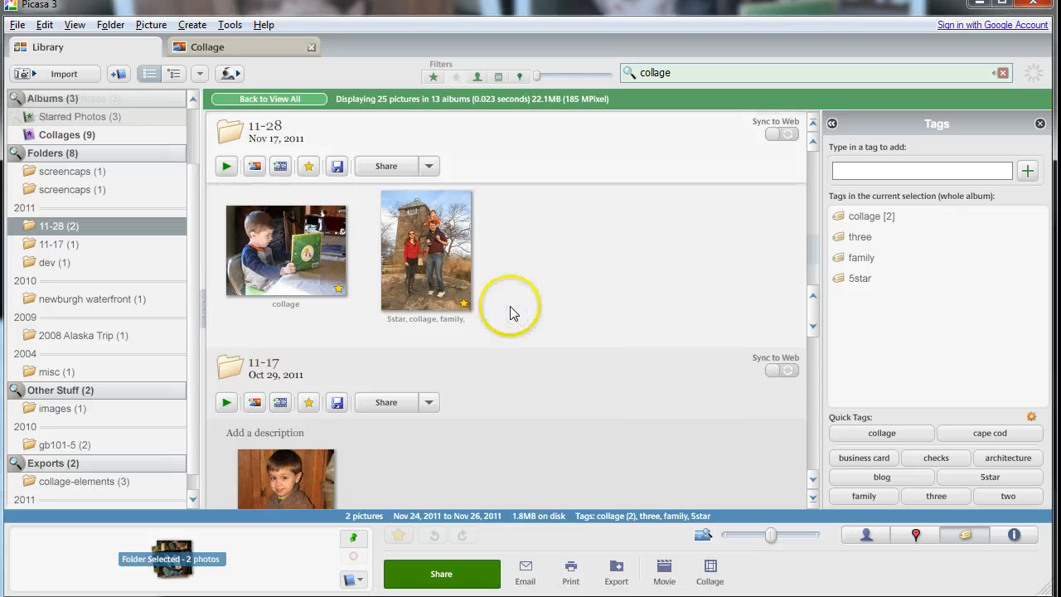
{"action": "scroll", "coordinate": [507, 305], "scroll_direction": "down", "scroll_amount": 2}
{"action": "scroll", "coordinate": [464, 316], "scroll_direction": "down", "scroll_amount": 2}
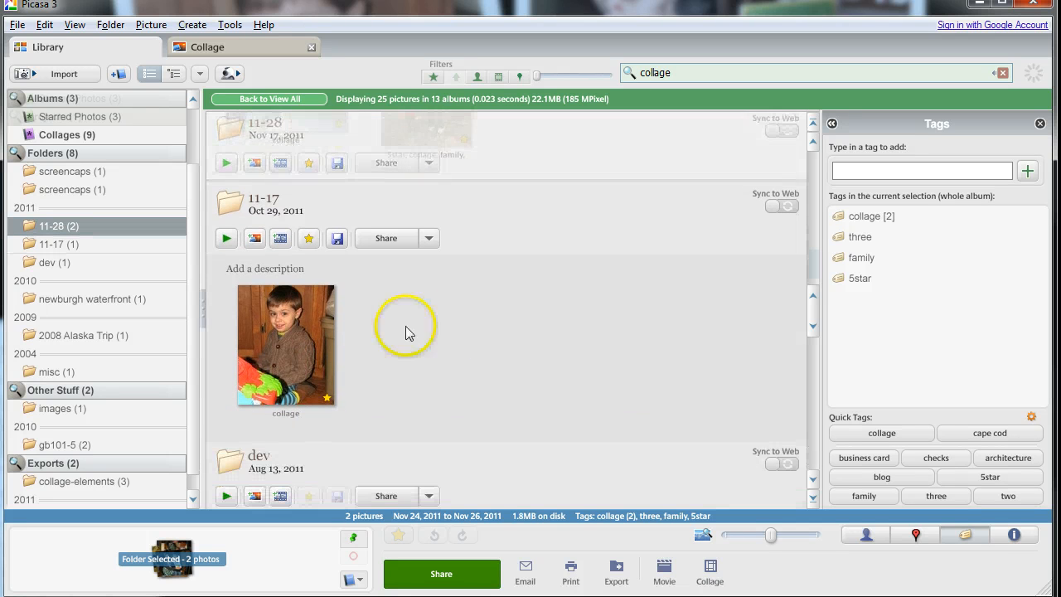
{"action": "left_click", "coordinate": [297, 333]}
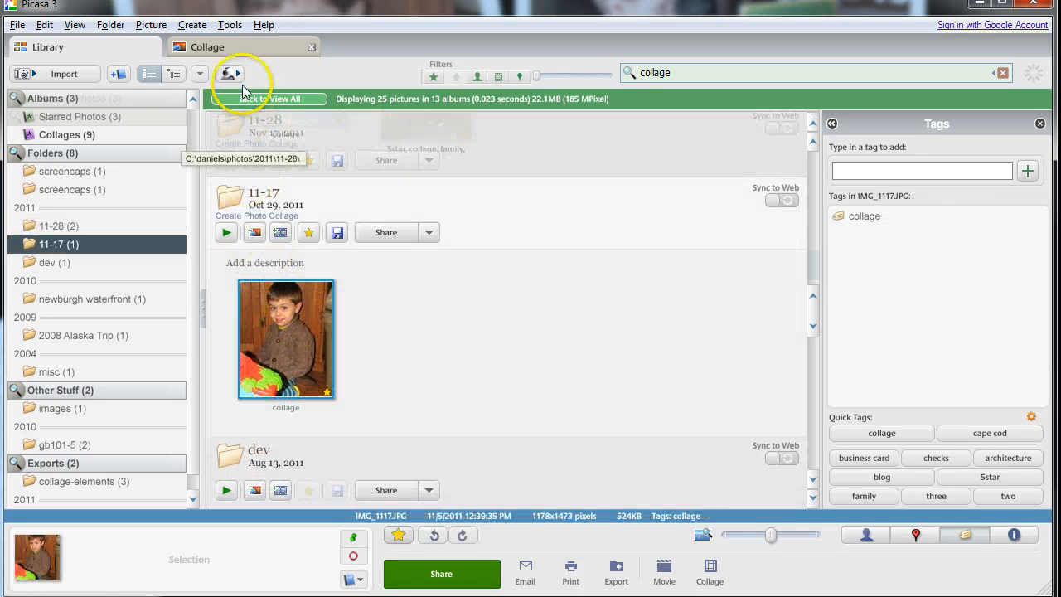
{"action": "left_click", "coordinate": [217, 50]}
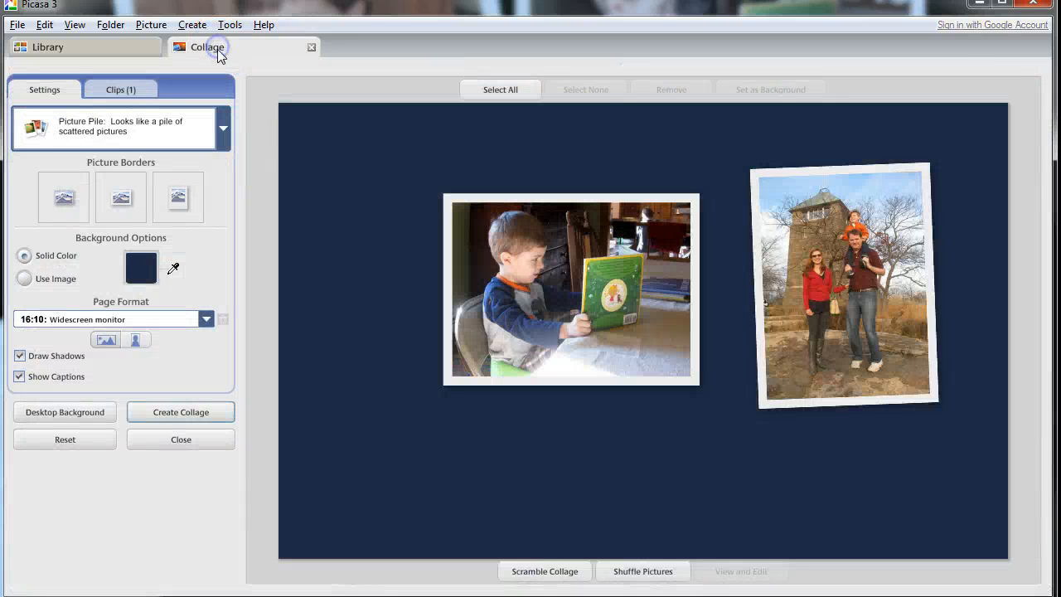
{"action": "left_click", "coordinate": [114, 93]}
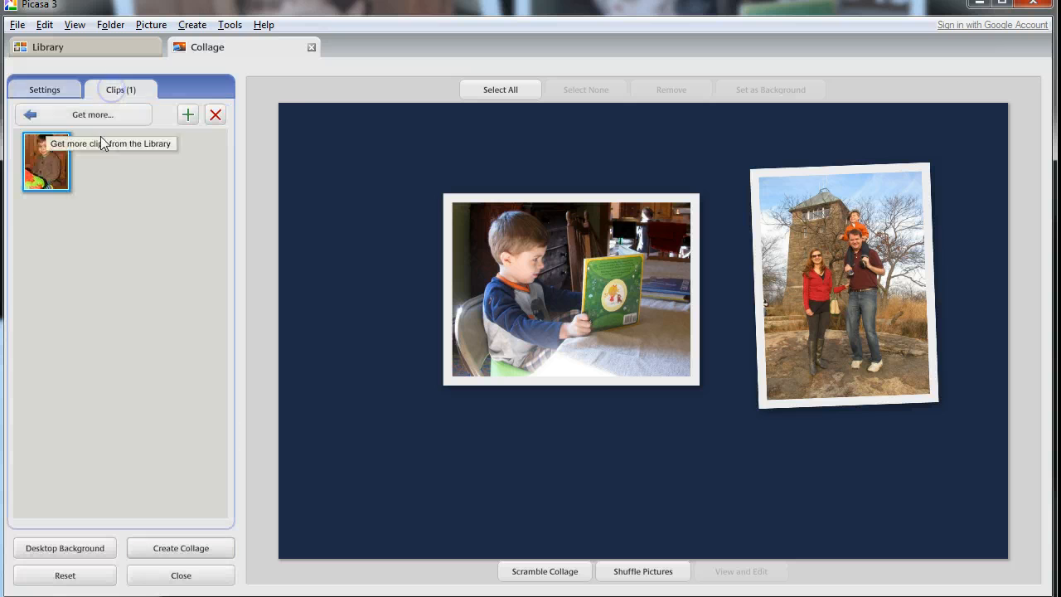
{"action": "left_click_drag", "start_coordinate": [53, 179], "coordinate": [473, 262]}
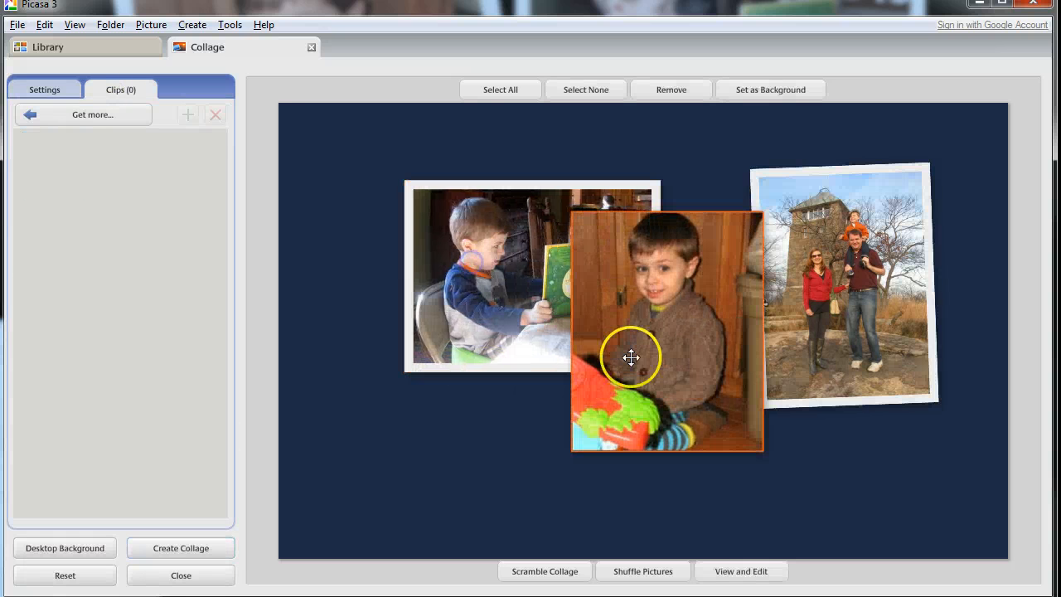
Step: Give the added picture the plain white border and reposition it up and to the left of the reading picture
{"action": "left_click", "coordinate": [46, 93]}
{"action": "left_click", "coordinate": [118, 207]}
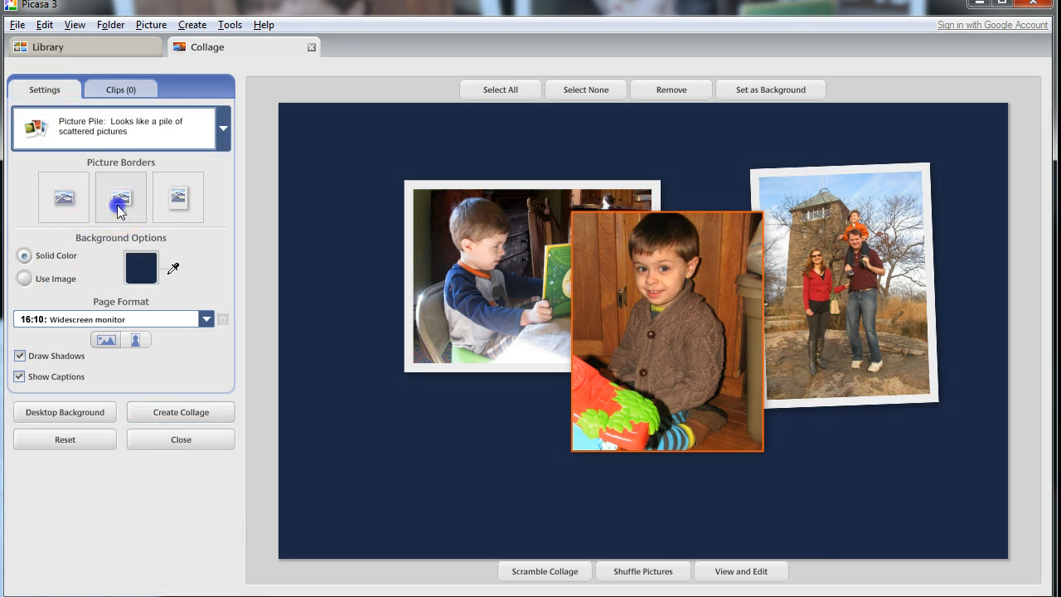
{"action": "left_click_drag", "start_coordinate": [642, 365], "coordinate": [588, 431]}
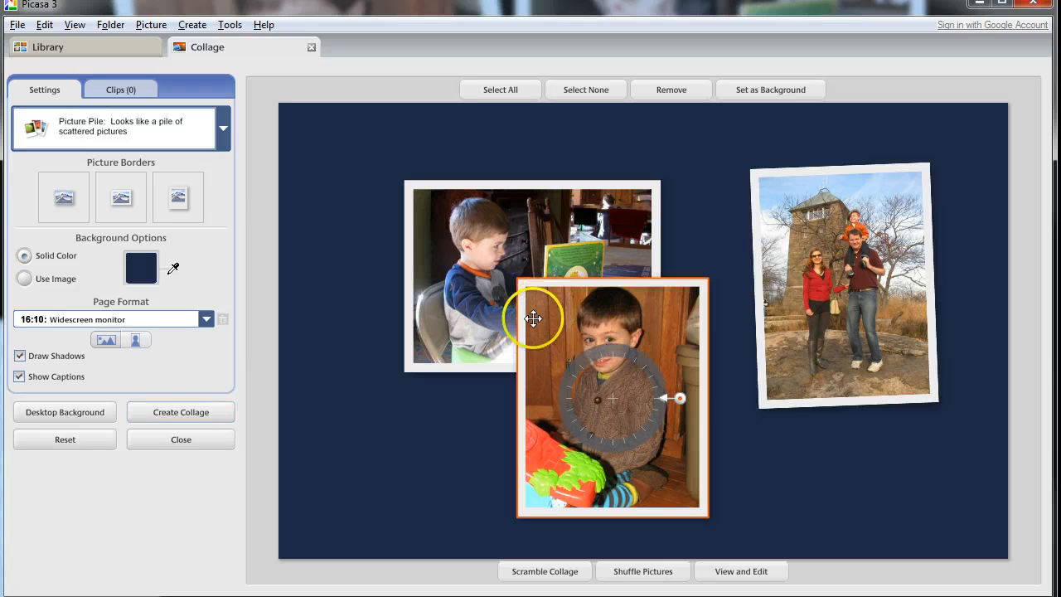
{"action": "left_click_drag", "start_coordinate": [482, 290], "coordinate": [522, 331]}
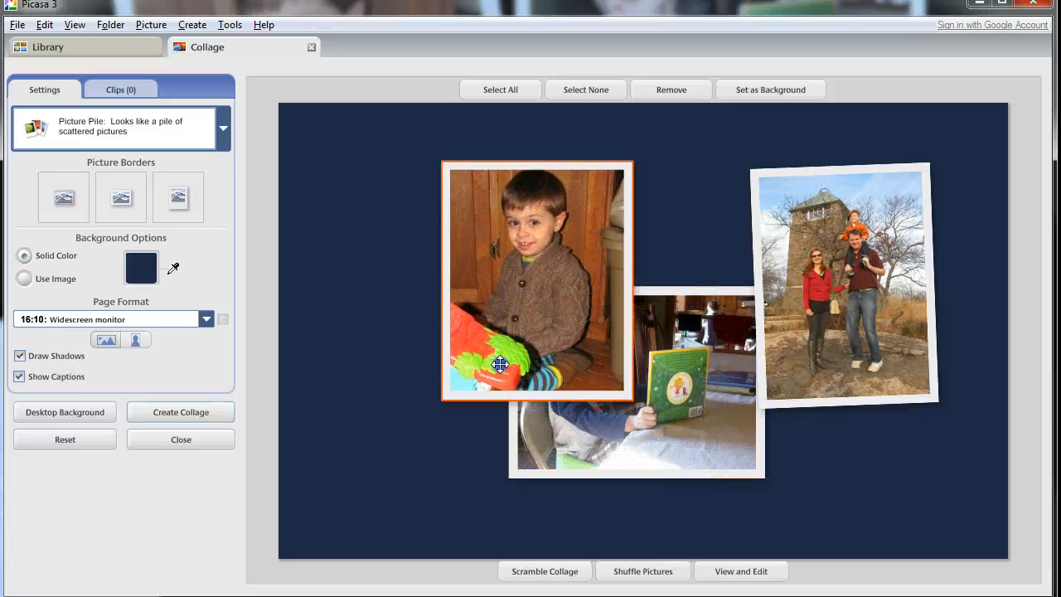
Step: Straighten and shrink the tower picture and move it closer to the other pictures
{"action": "left_click", "coordinate": [851, 344]}
{"action": "mouse_move", "coordinate": [911, 279]}
{"action": "left_mouse_down"}
{"action": "mouse_move", "coordinate": [891, 291]}
{"action": "mouse_move", "coordinate": [902, 292]}
{"action": "left_mouse_up"}
{"action": "left_click_drag", "start_coordinate": [846, 351], "coordinate": [804, 339]}
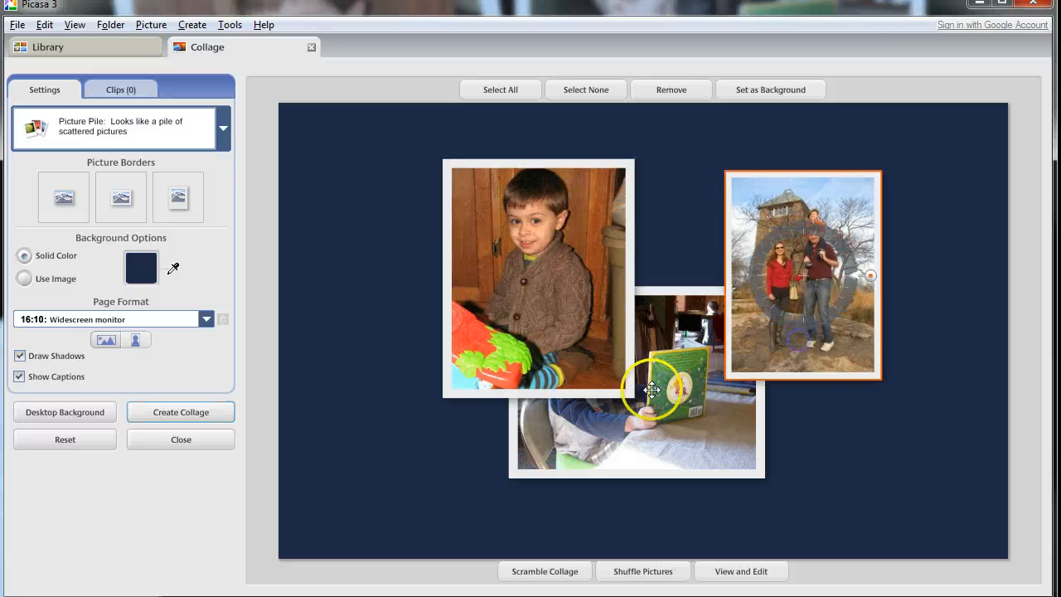
Step: Move the reading picture to the lower middle of the collage and tilt the picture of the boy in the sweater counterclockwise above it
{"action": "left_click_drag", "start_coordinate": [650, 394], "coordinate": [628, 434]}
{"action": "left_click", "coordinate": [592, 346]}
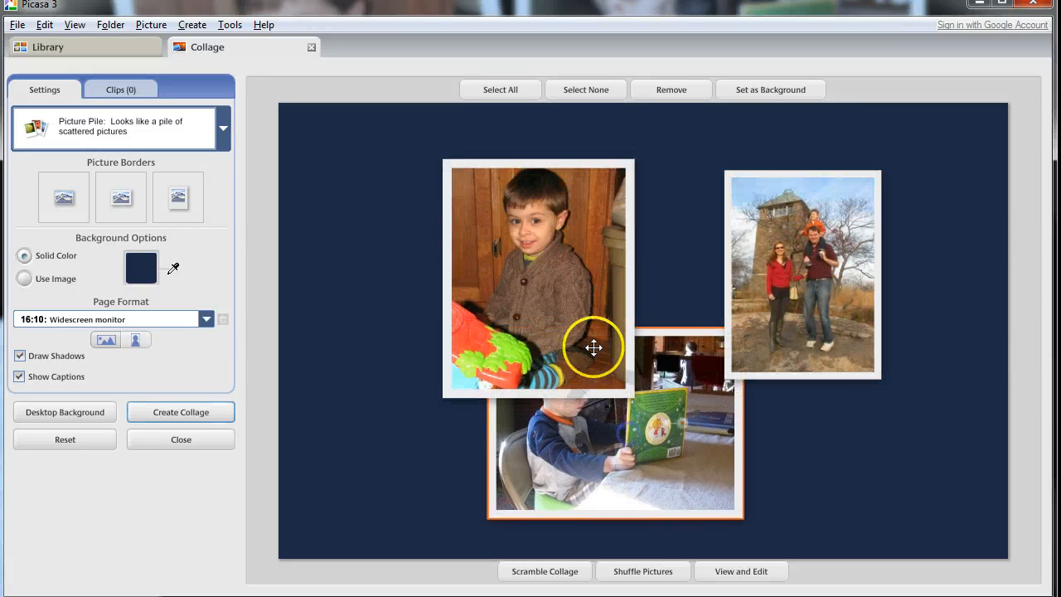
{"action": "left_click_drag", "start_coordinate": [611, 280], "coordinate": [609, 264]}
{"action": "left_click_drag", "start_coordinate": [547, 330], "coordinate": [577, 290]}
{"action": "left_click_drag", "start_coordinate": [651, 430], "coordinate": [725, 436]}
{"action": "left_click_drag", "start_coordinate": [623, 330], "coordinate": [629, 334]}
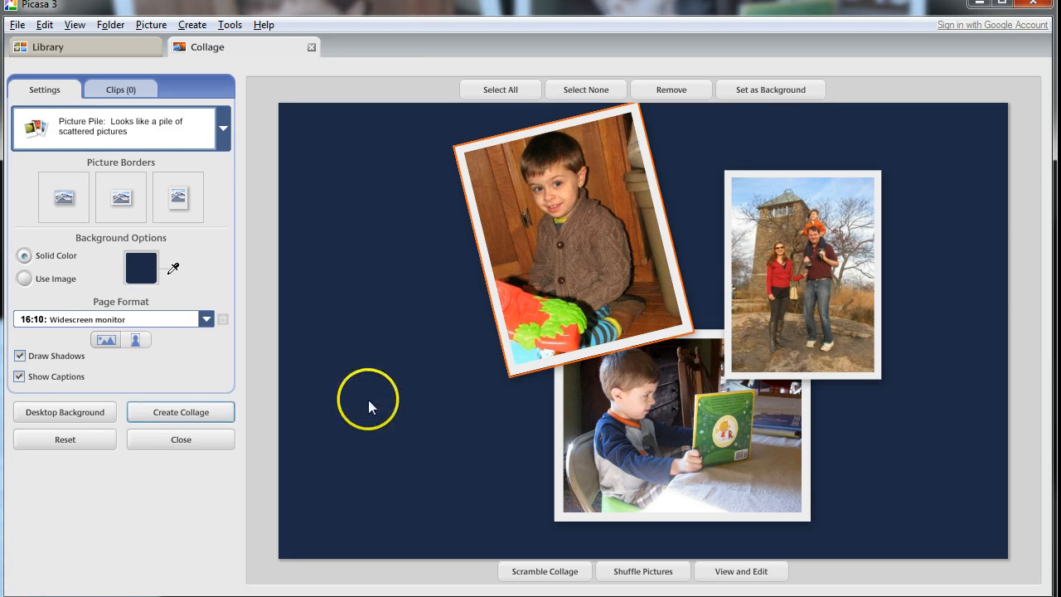
Step: Switch to the browser and open timeanddate.com's form for creating your own calendar at the Country and language section
{"action": "mouse_move", "coordinate": [0, 118]}
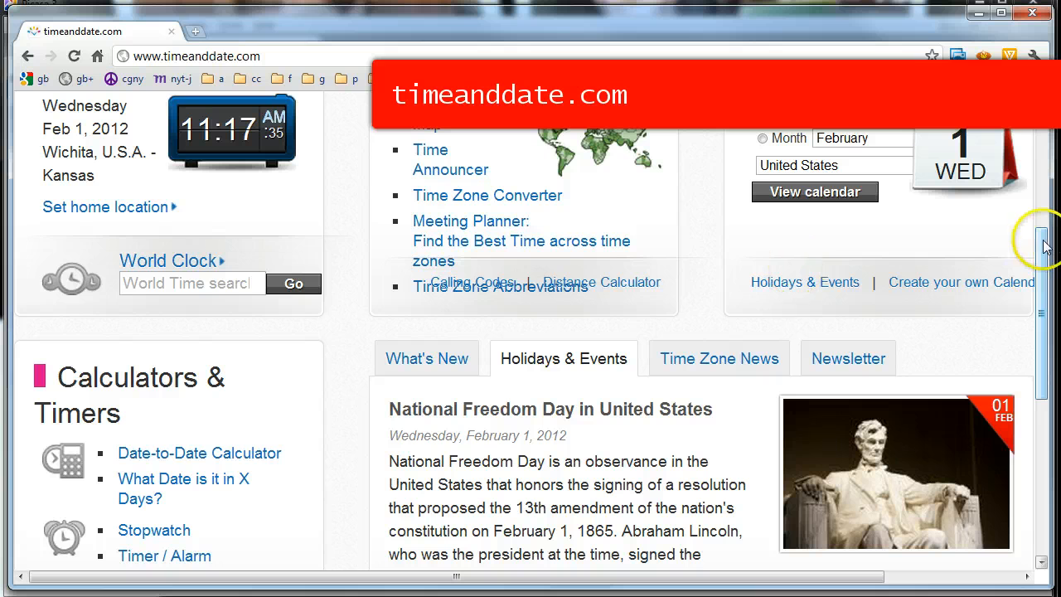
{"action": "left_click_drag", "start_coordinate": [1039, 270], "coordinate": [1040, 271]}
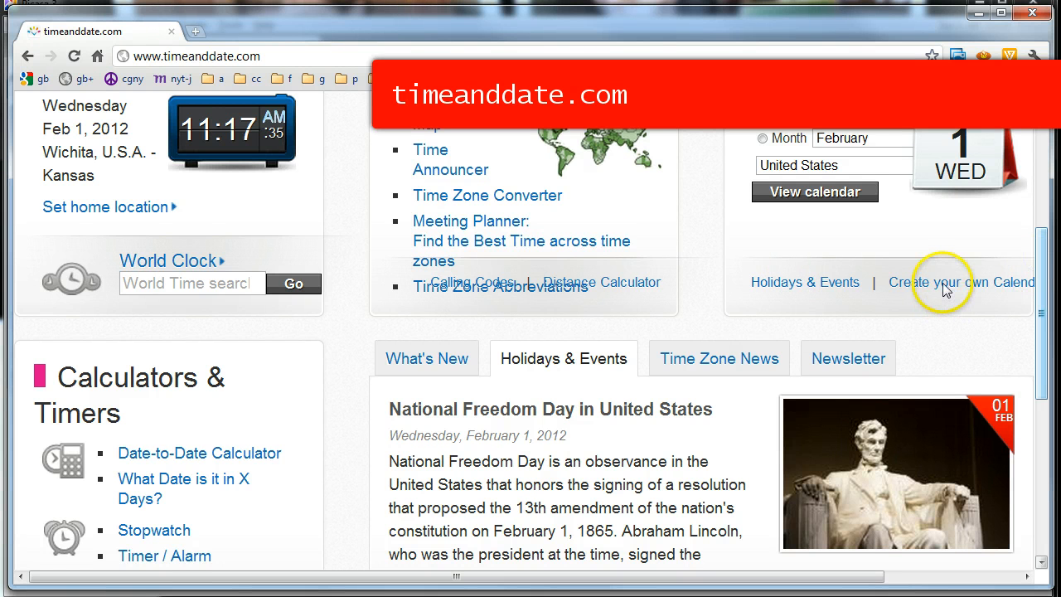
{"action": "scroll", "coordinate": [907, 293], "scroll_direction": "up", "scroll_amount": 1}
{"action": "left_click", "coordinate": [912, 320]}
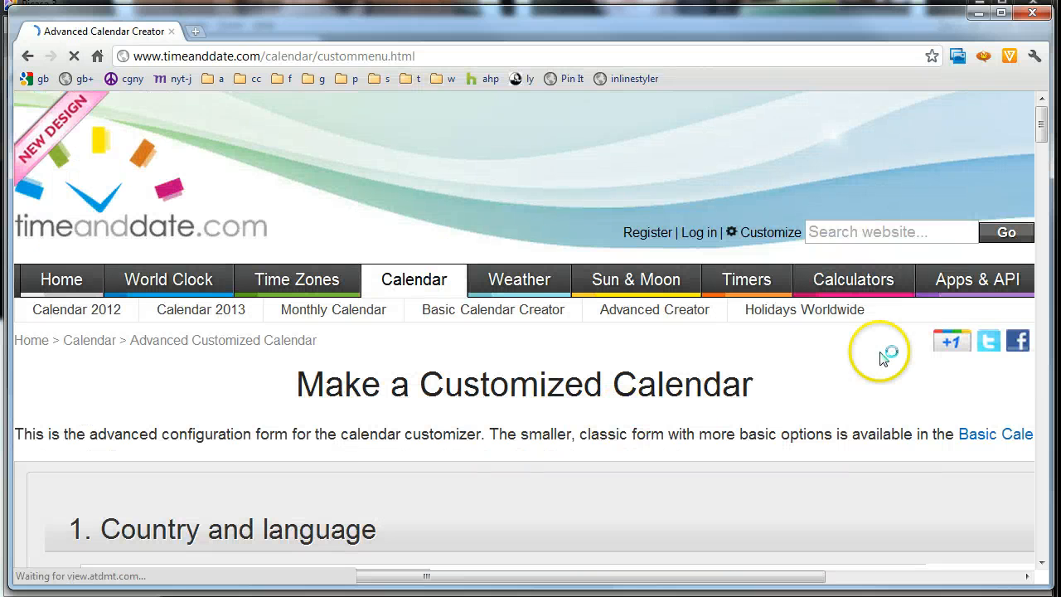
{"action": "scroll", "coordinate": [879, 349], "scroll_direction": "down", "scroll_amount": 4}
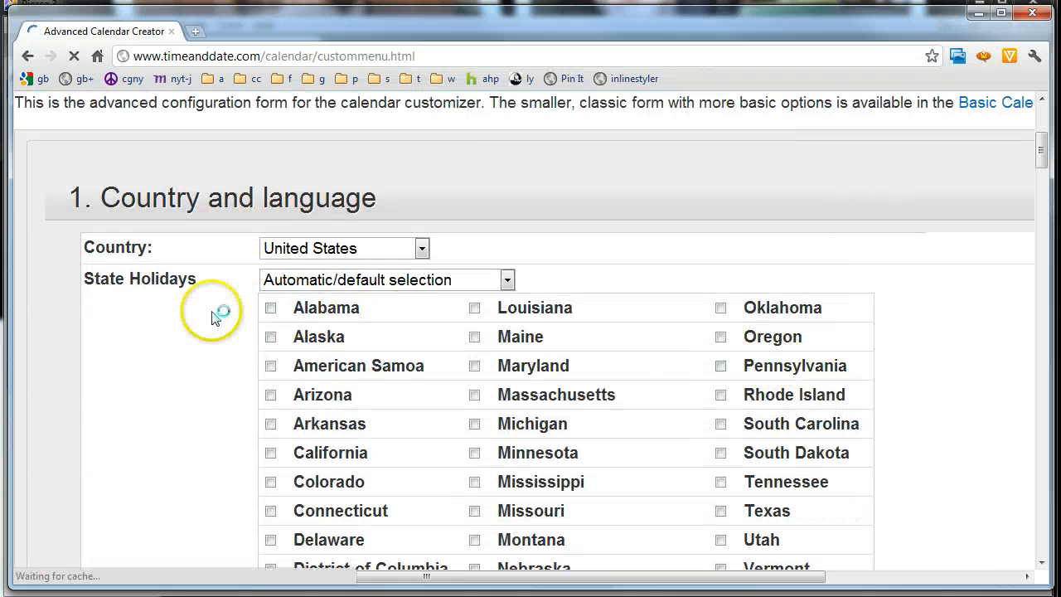
Step: Look through the Period, Format, Design, and Title and text formatting sections of the calendar form
{"action": "scroll", "coordinate": [215, 313], "scroll_direction": "down", "scroll_amount": 10}
{"action": "scroll", "coordinate": [213, 318], "scroll_direction": "down", "scroll_amount": 2}
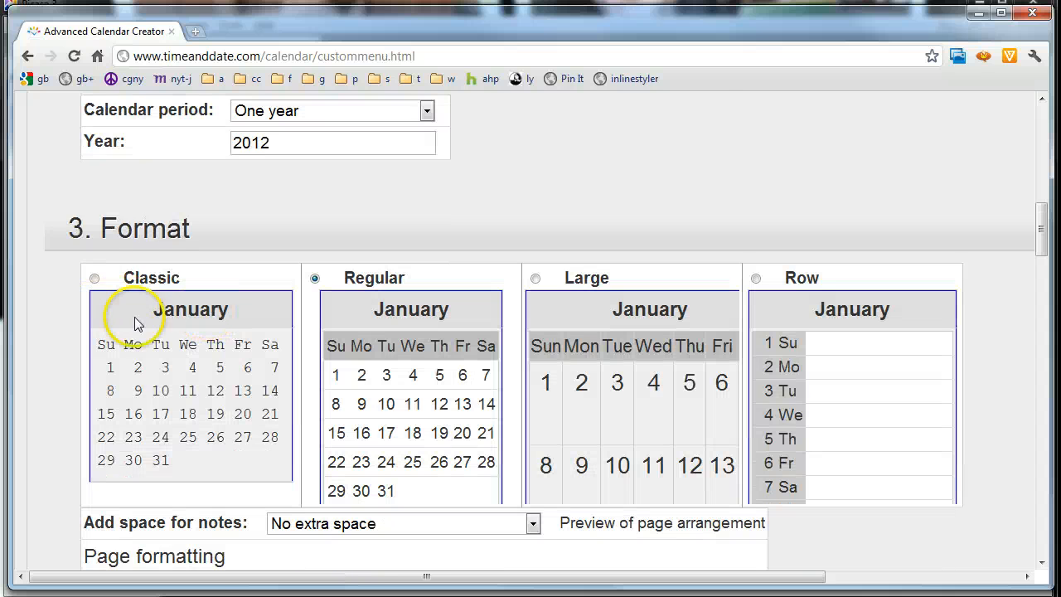
{"action": "scroll", "coordinate": [555, 371], "scroll_direction": "down", "scroll_amount": 1}
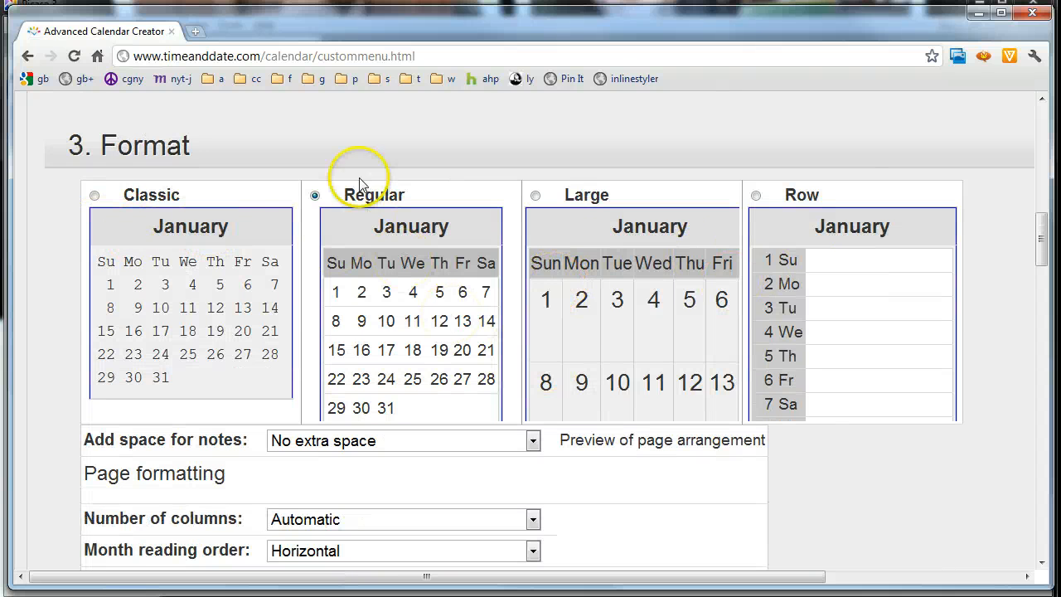
{"action": "scroll", "coordinate": [368, 356], "scroll_direction": "down", "scroll_amount": 2}
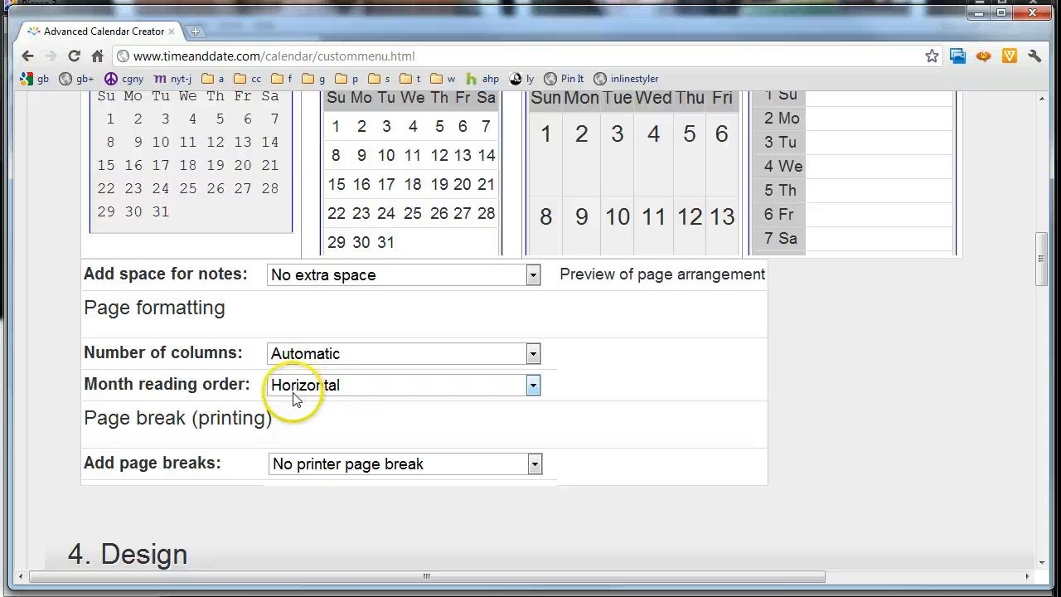
{"action": "scroll", "coordinate": [294, 398], "scroll_direction": "down", "scroll_amount": 3}
{"action": "scroll", "coordinate": [292, 392], "scroll_direction": "up", "scroll_amount": 1}
{"action": "scroll", "coordinate": [294, 392], "scroll_direction": "down", "scroll_amount": 4}
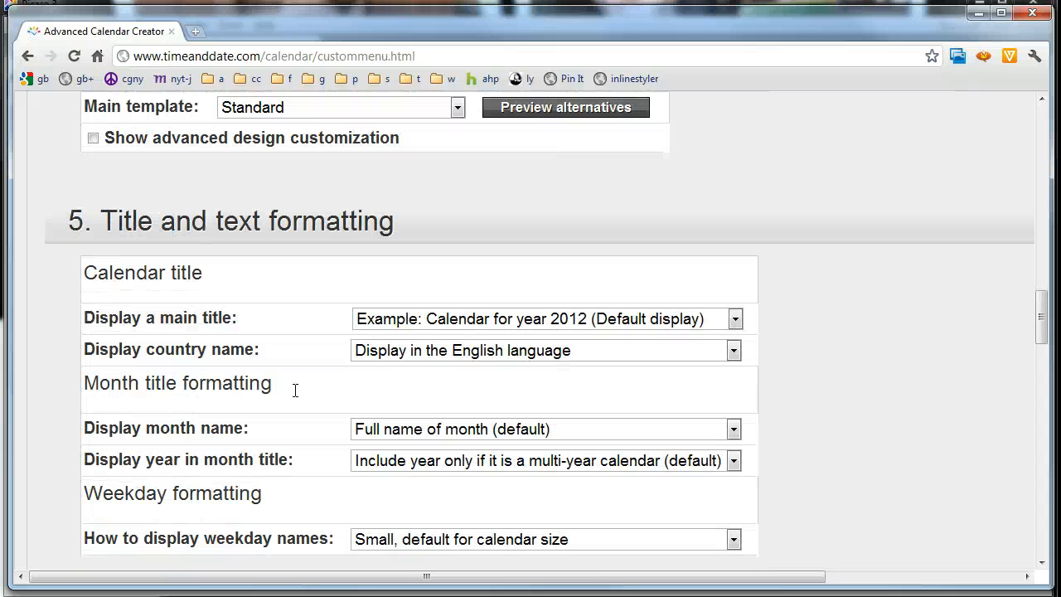
{"action": "scroll", "coordinate": [297, 398], "scroll_direction": "up", "scroll_amount": 7}
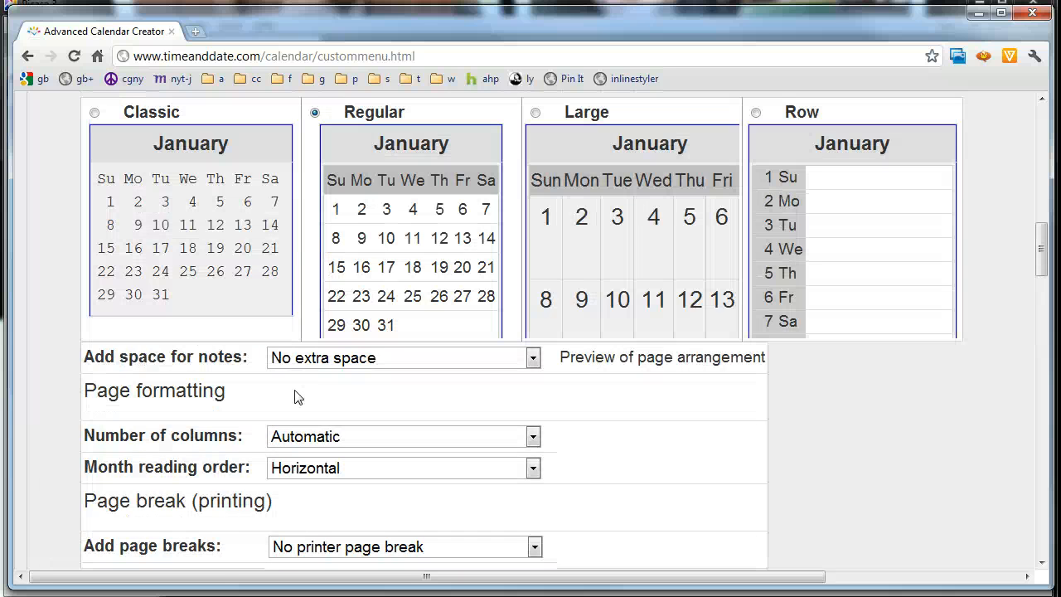
{"action": "scroll", "coordinate": [297, 396], "scroll_direction": "up", "scroll_amount": 5}
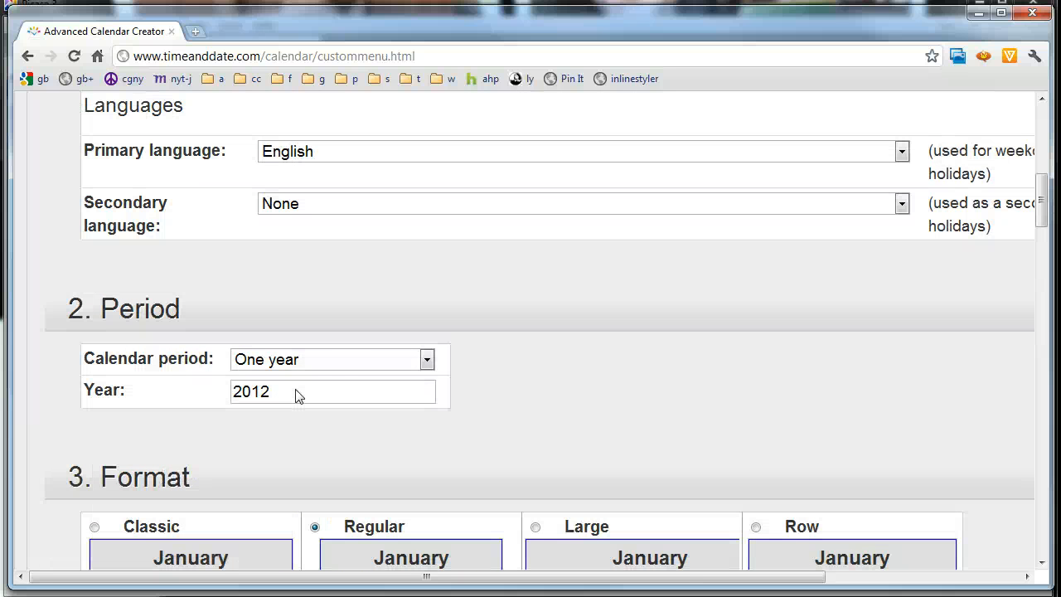
Step: Set the calendar period to Multiple months, with February as the first month and March as the last month
{"action": "left_click", "coordinate": [318, 362]}
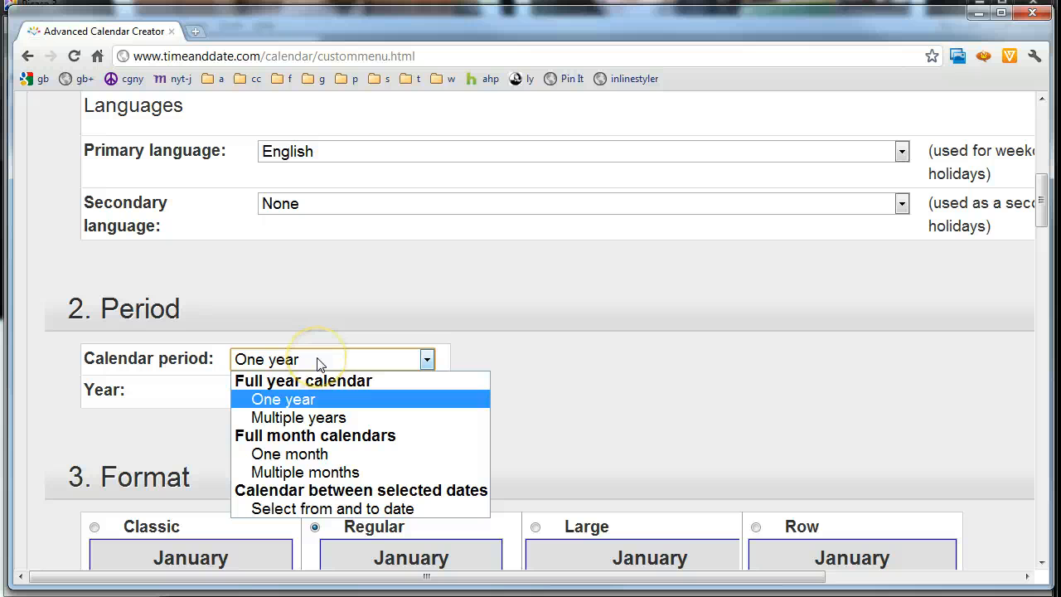
{"action": "left_click", "coordinate": [316, 472]}
{"action": "left_click", "coordinate": [310, 427]}
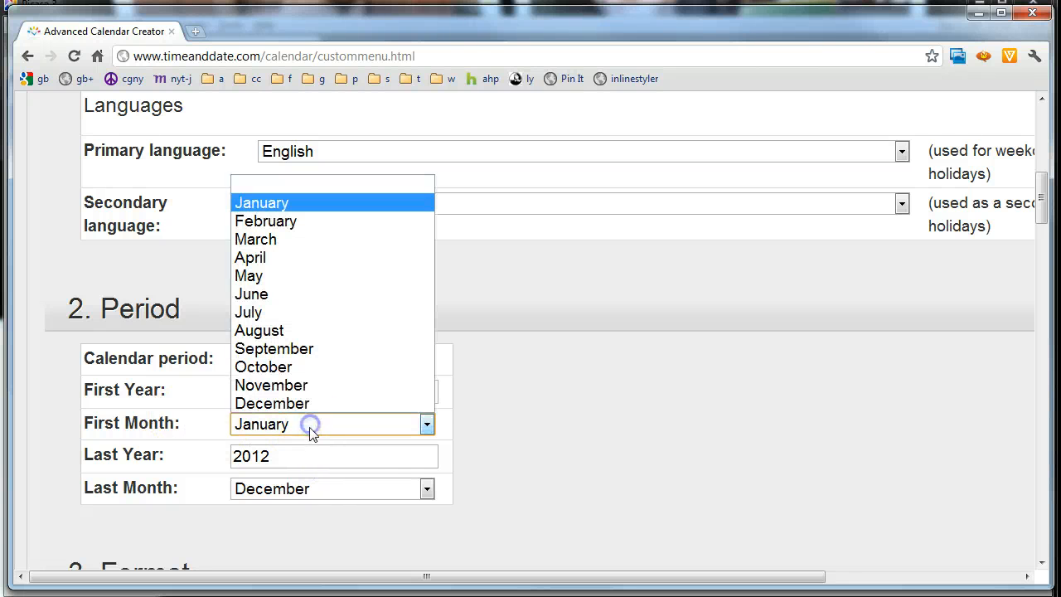
{"action": "left_click", "coordinate": [296, 226]}
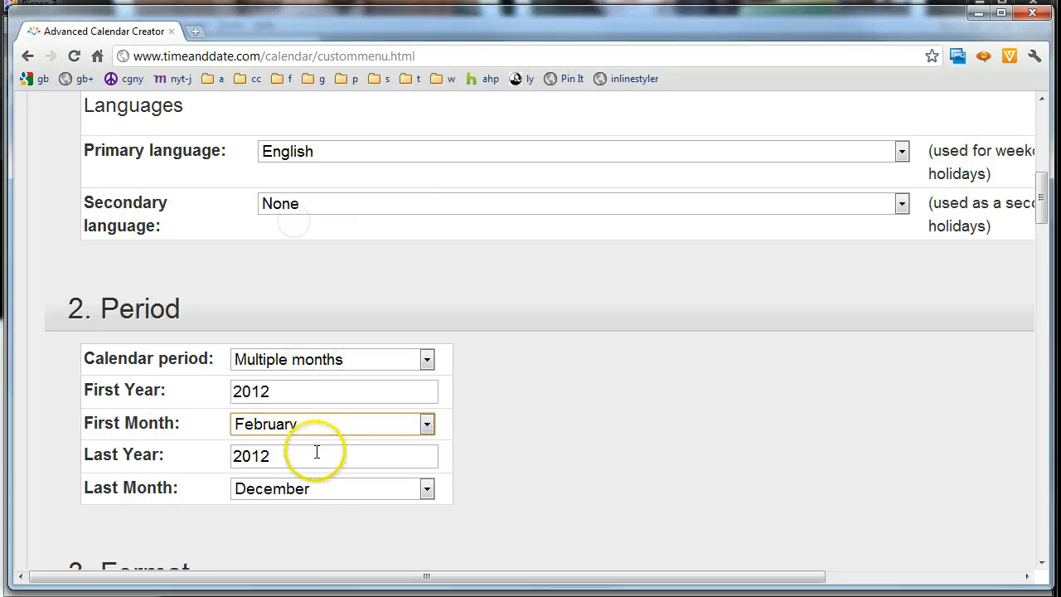
{"action": "left_click", "coordinate": [307, 489]}
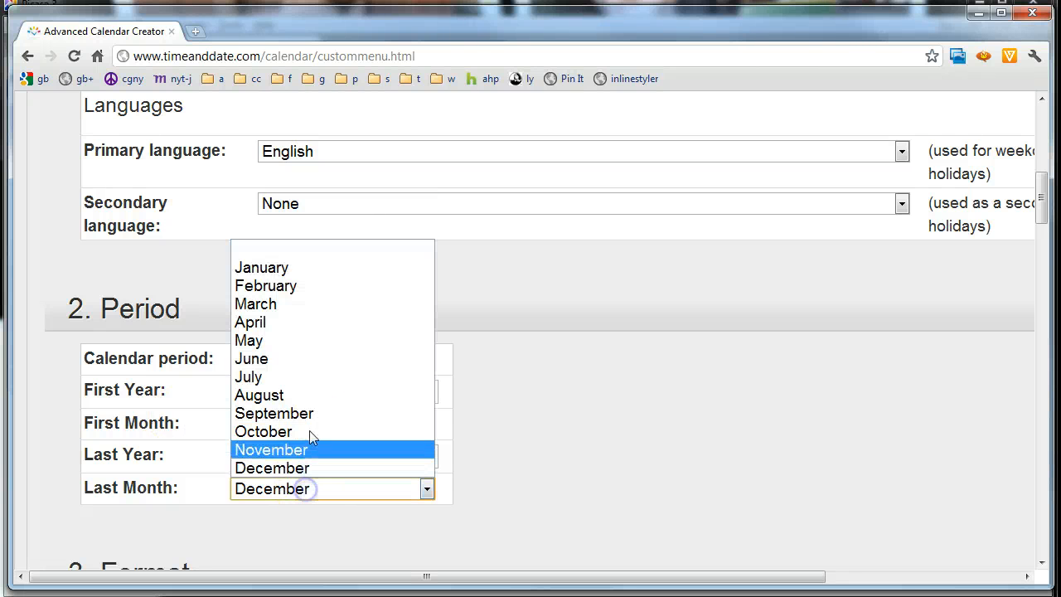
{"action": "left_click", "coordinate": [308, 304]}
Step: Review the remaining form sections, leave their default settings, and generate the calendar without saving it
{"action": "scroll", "coordinate": [62, 348], "scroll_direction": "down", "scroll_amount": 1}
{"action": "scroll", "coordinate": [62, 347], "scroll_direction": "down", "scroll_amount": 6}
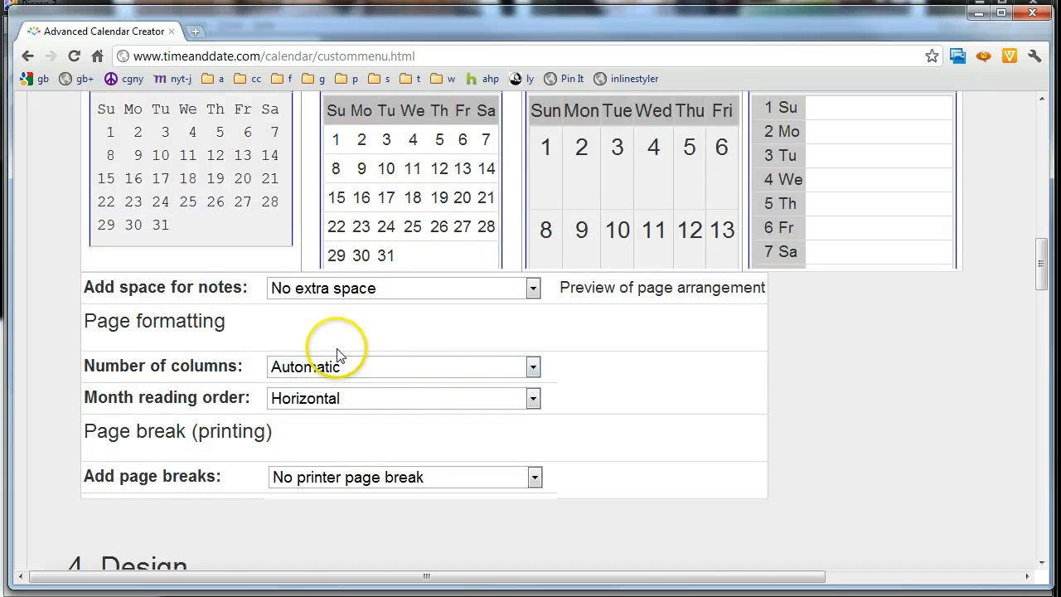
{"action": "scroll", "coordinate": [337, 335], "scroll_direction": "down", "scroll_amount": 2}
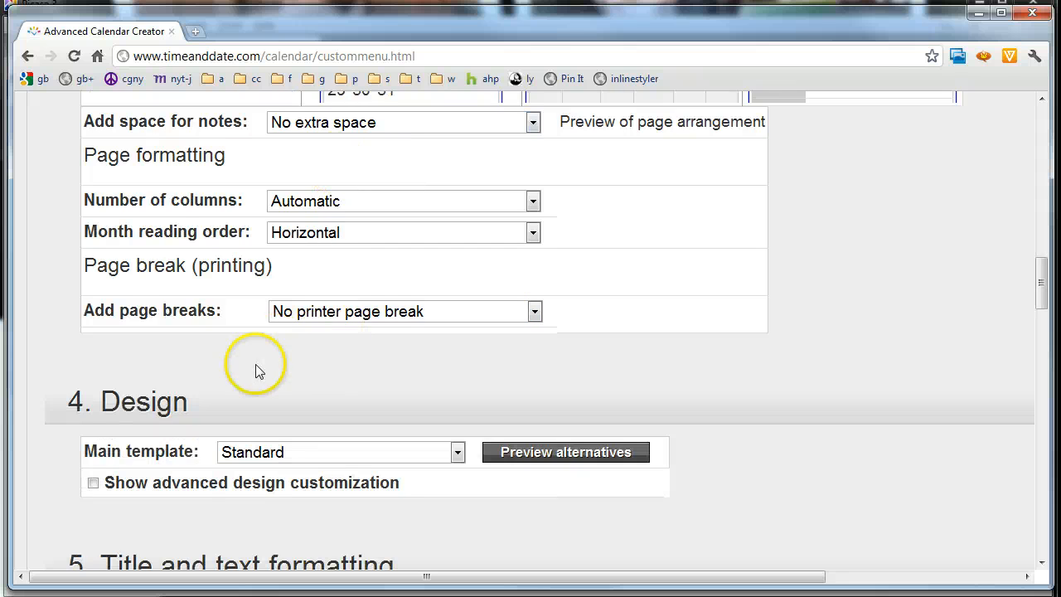
{"action": "scroll", "coordinate": [259, 369], "scroll_direction": "down", "scroll_amount": 3}
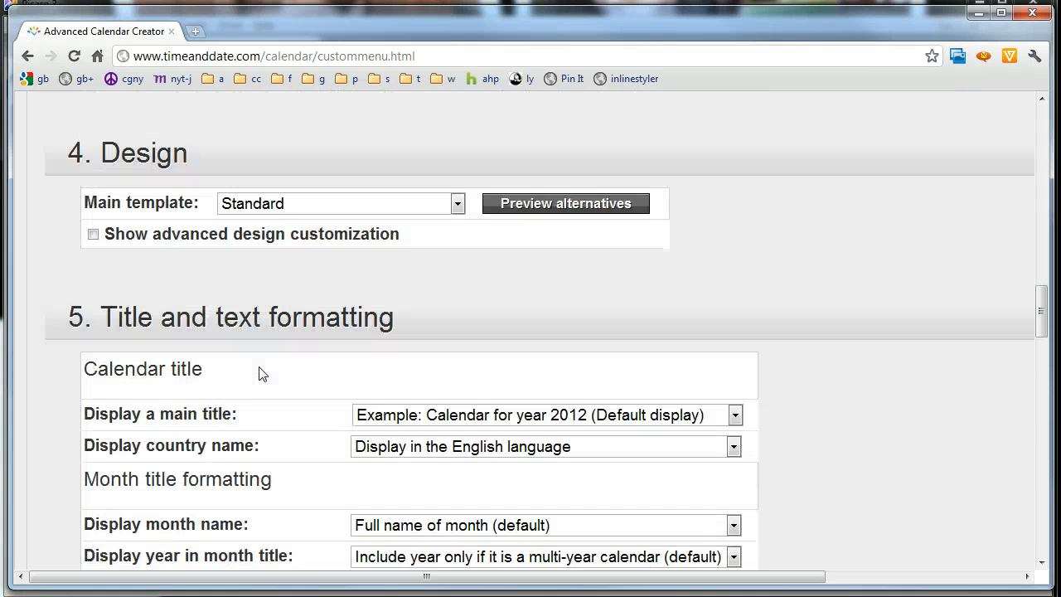
{"action": "scroll", "coordinate": [260, 374], "scroll_direction": "down", "scroll_amount": 4}
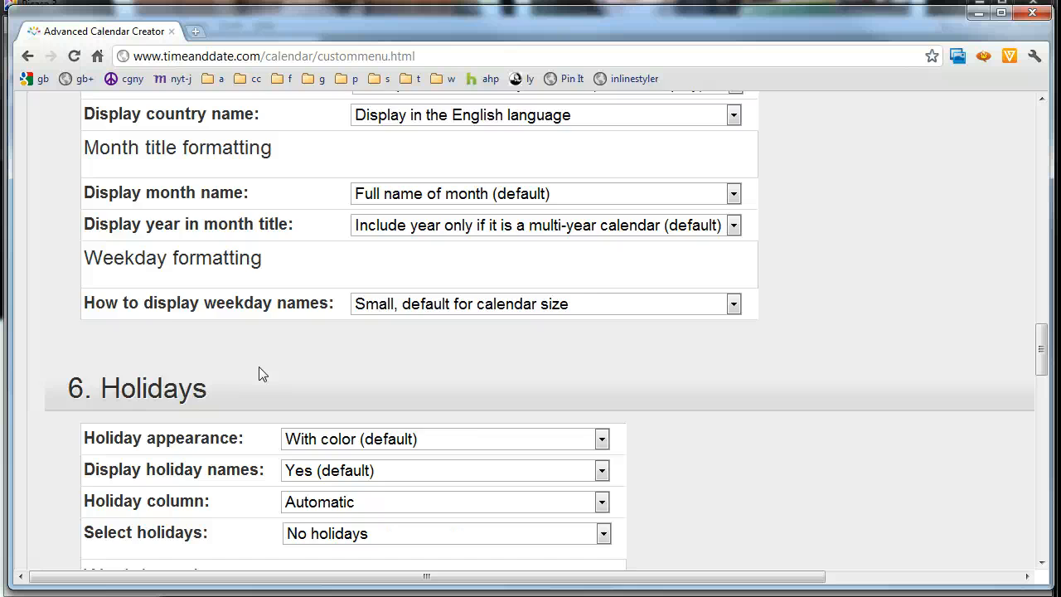
{"action": "scroll", "coordinate": [259, 373], "scroll_direction": "down", "scroll_amount": 3}
{"action": "scroll", "coordinate": [258, 374], "scroll_direction": "down", "scroll_amount": 5}
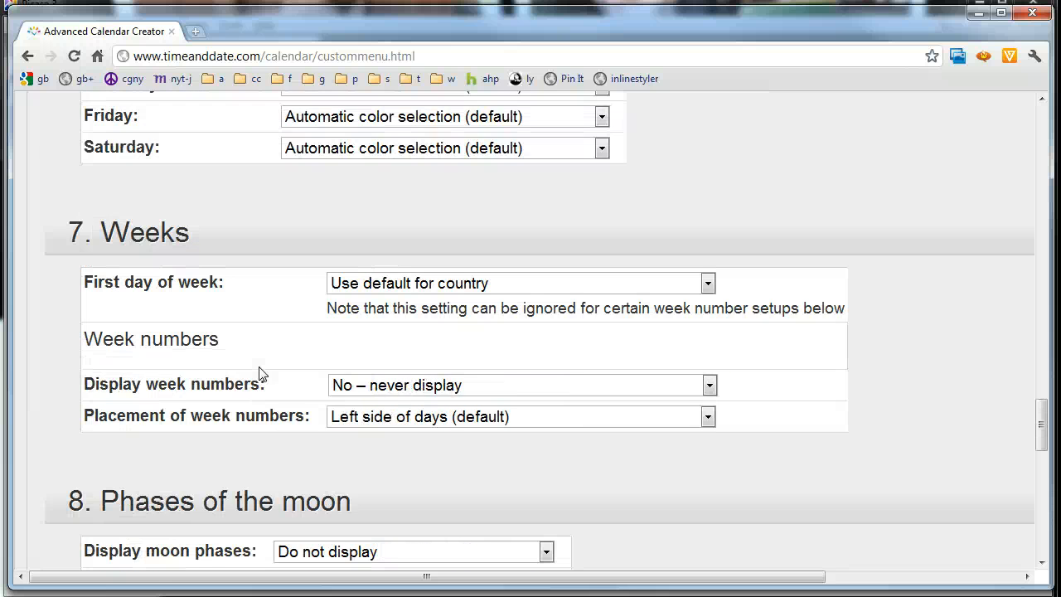
{"action": "scroll", "coordinate": [259, 374], "scroll_direction": "down", "scroll_amount": 6}
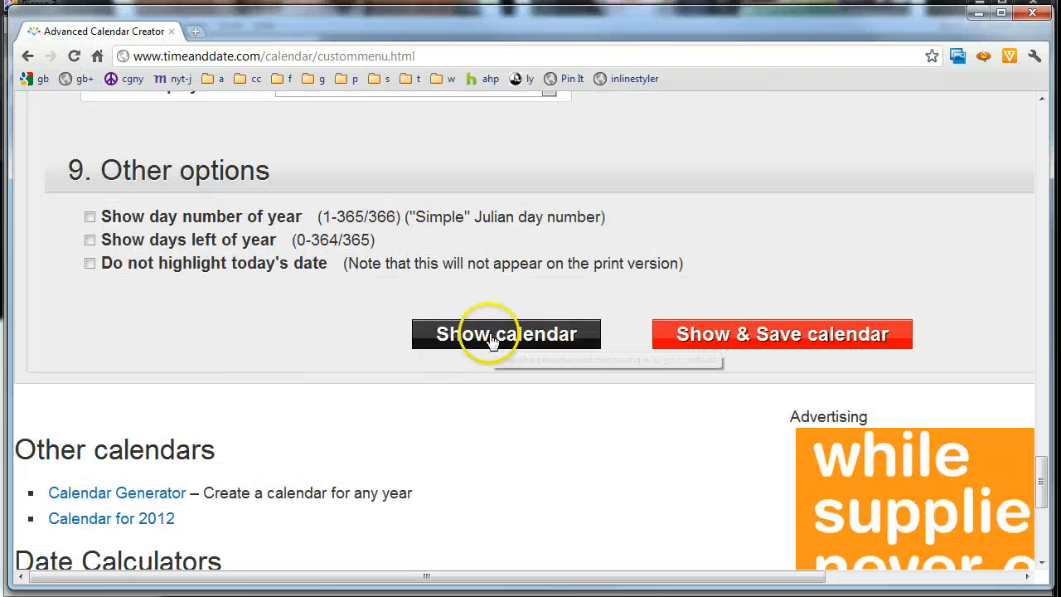
{"action": "left_click", "coordinate": [492, 339]}
{"action": "scroll", "coordinate": [199, 390], "scroll_direction": "down", "scroll_amount": 2}
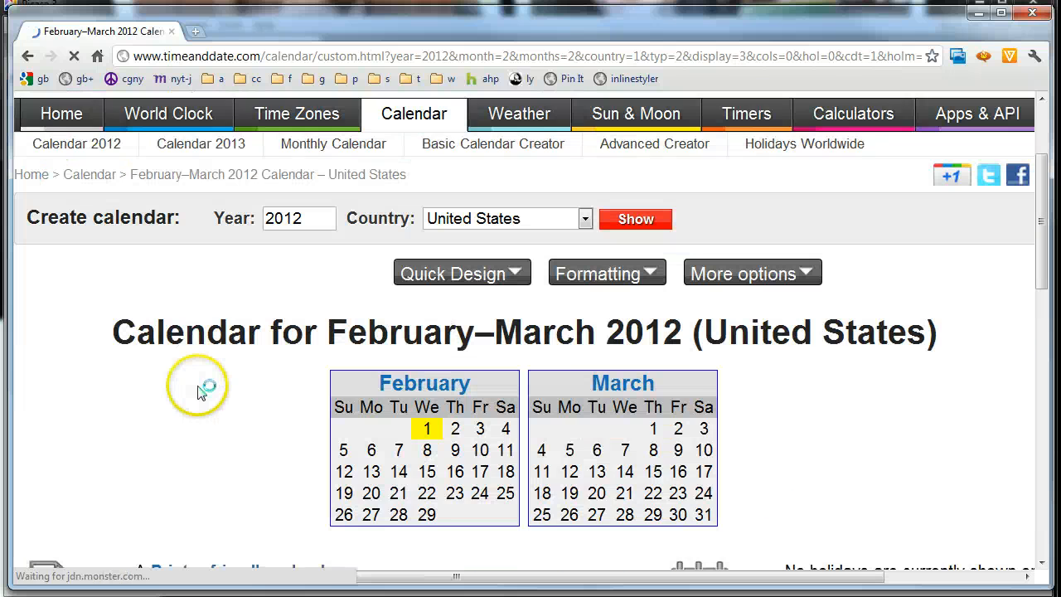
{"action": "scroll", "coordinate": [199, 389], "scroll_direction": "down", "scroll_amount": 1}
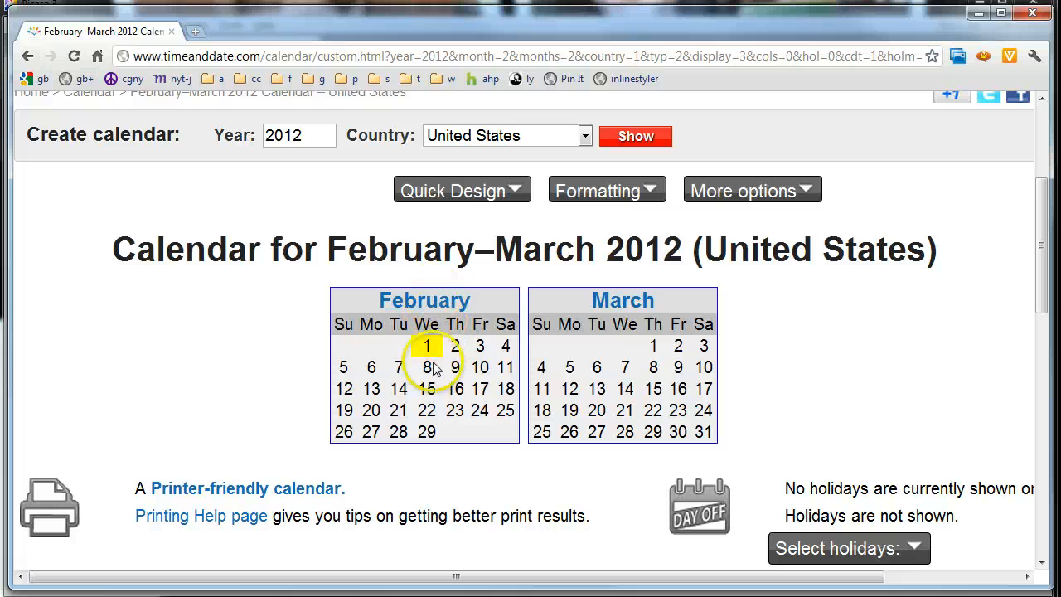
Step: Reopen the advanced customization settings for the generated calendar and look over the page
{"action": "left_click", "coordinate": [718, 191]}
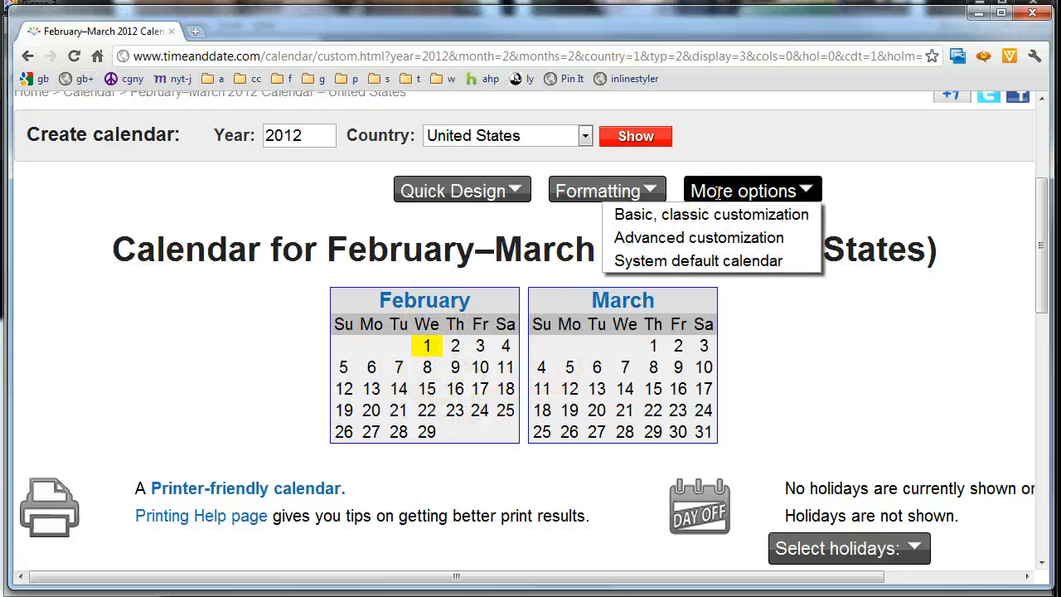
{"action": "left_click", "coordinate": [714, 238]}
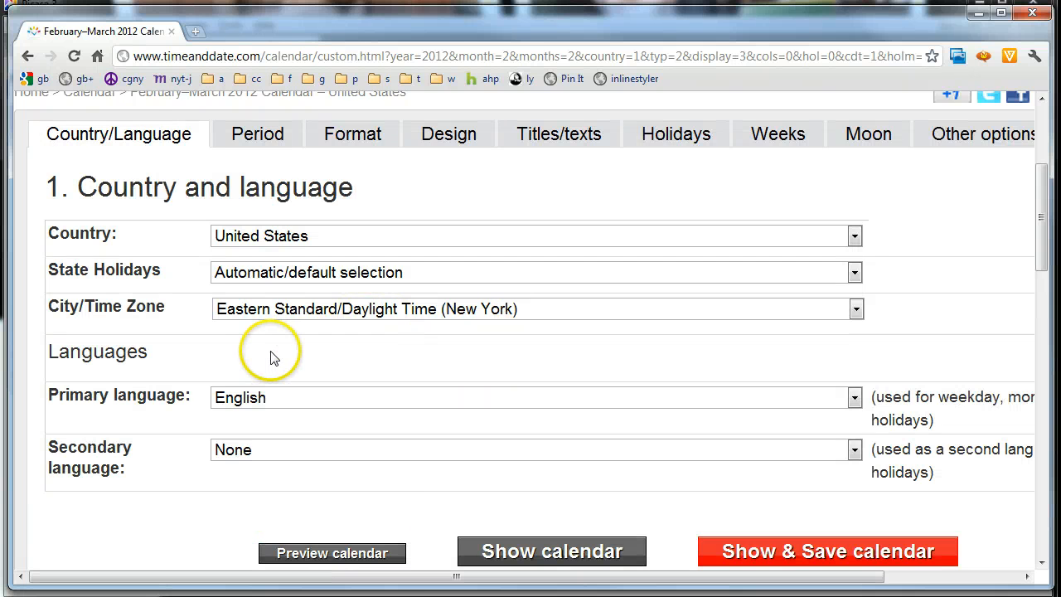
{"action": "scroll", "coordinate": [270, 354], "scroll_direction": "down", "scroll_amount": 9}
{"action": "scroll", "coordinate": [273, 355], "scroll_direction": "up", "scroll_amount": 8}
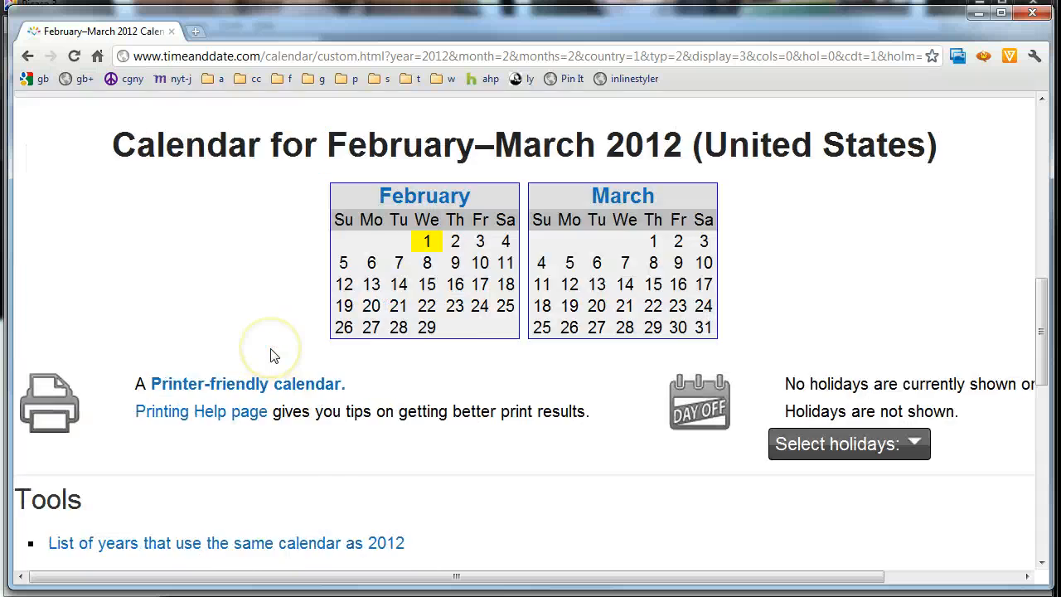
{"action": "scroll", "coordinate": [273, 355], "scroll_direction": "up", "scroll_amount": 1}
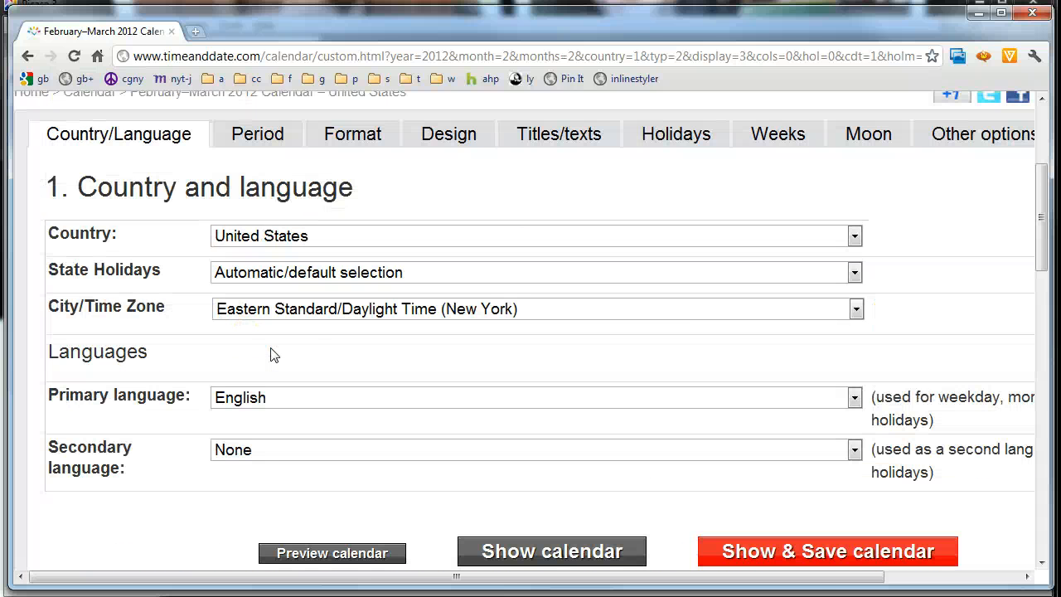
Step: Set the number of columns to "no columns" in the calendar's format settings
{"action": "left_click", "coordinate": [374, 137]}
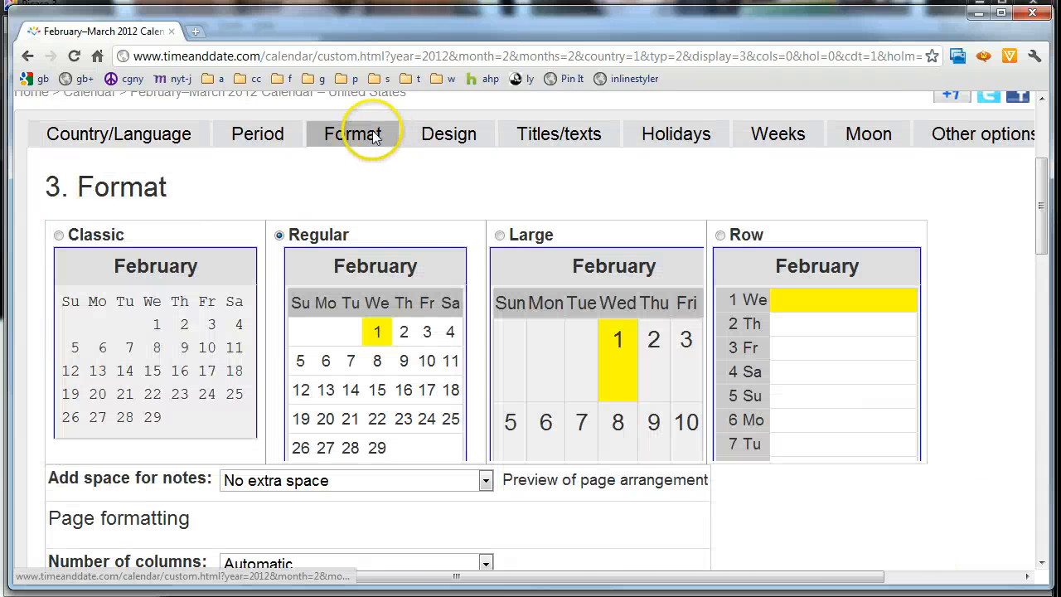
{"action": "scroll", "coordinate": [141, 398], "scroll_direction": "down", "scroll_amount": 1}
{"action": "scroll", "coordinate": [133, 393], "scroll_direction": "down", "scroll_amount": 1}
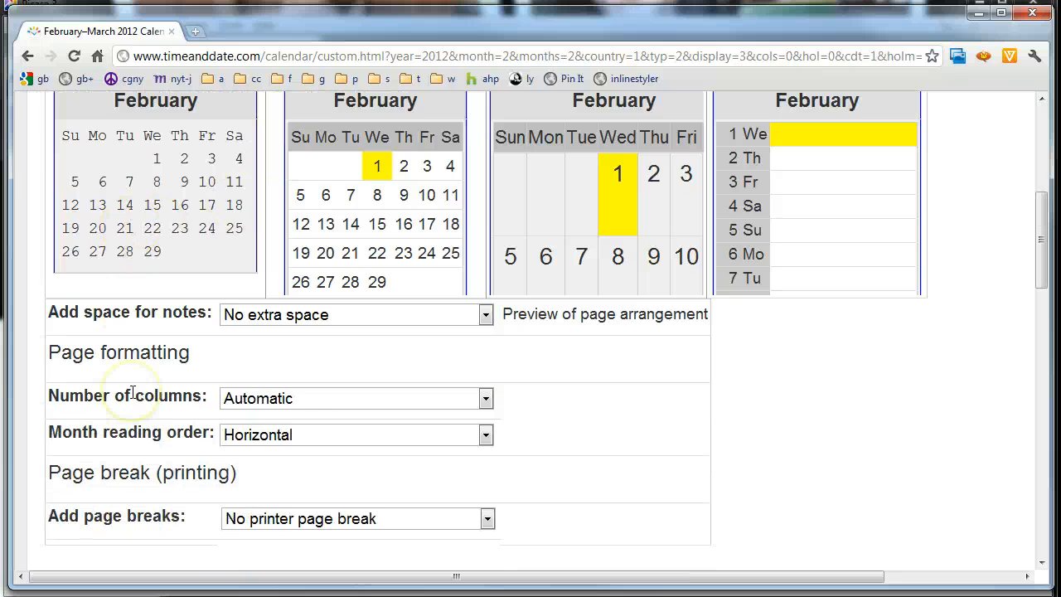
{"action": "left_click", "coordinate": [246, 402]}
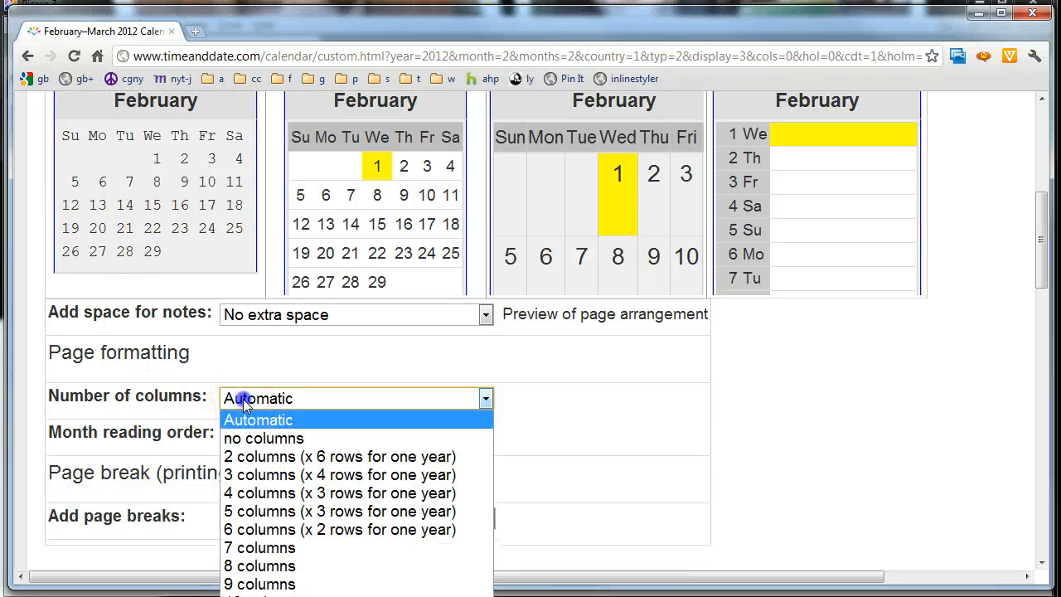
{"action": "left_click", "coordinate": [250, 440]}
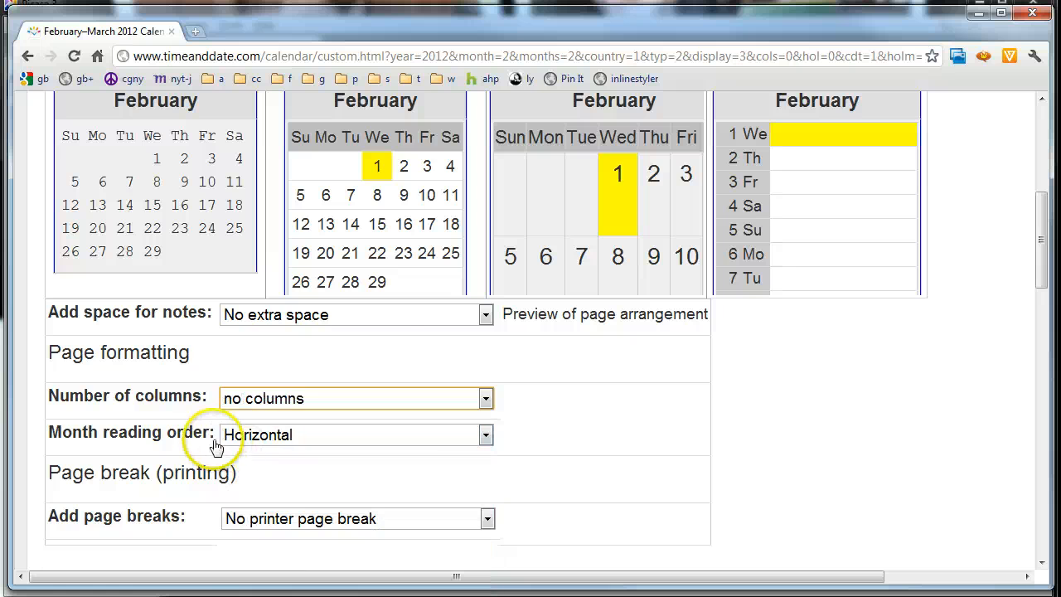
{"action": "scroll", "coordinate": [203, 438], "scroll_direction": "up", "scroll_amount": 1}
{"action": "scroll", "coordinate": [203, 438], "scroll_direction": "up", "scroll_amount": 2}
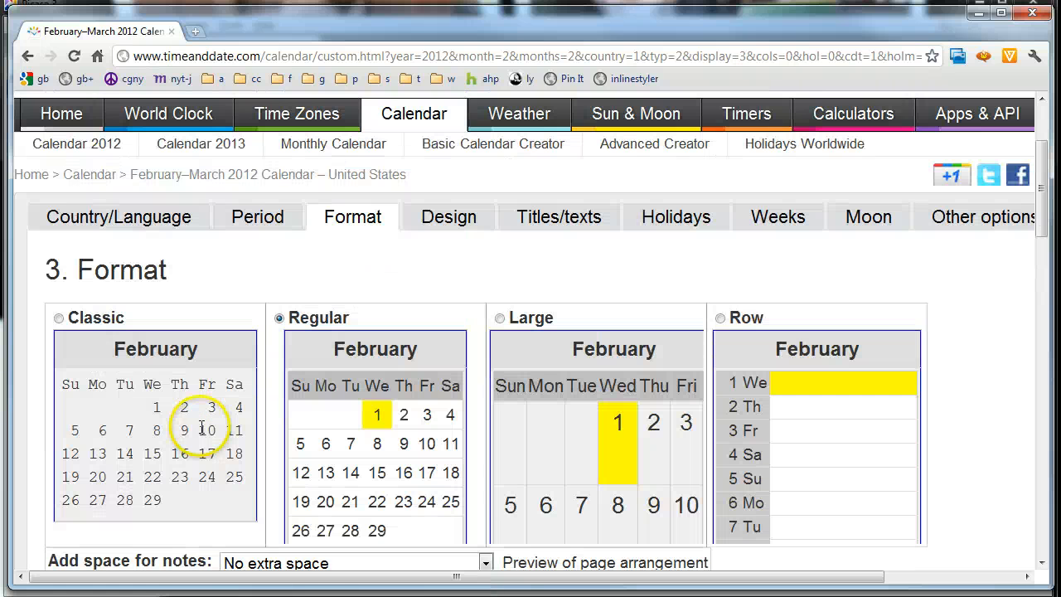
Step: Show the calendar with the changed format settings and check the arrangement of its months
{"action": "scroll", "coordinate": [331, 427], "scroll_direction": "down", "scroll_amount": 8}
{"action": "left_click", "coordinate": [551, 182]}
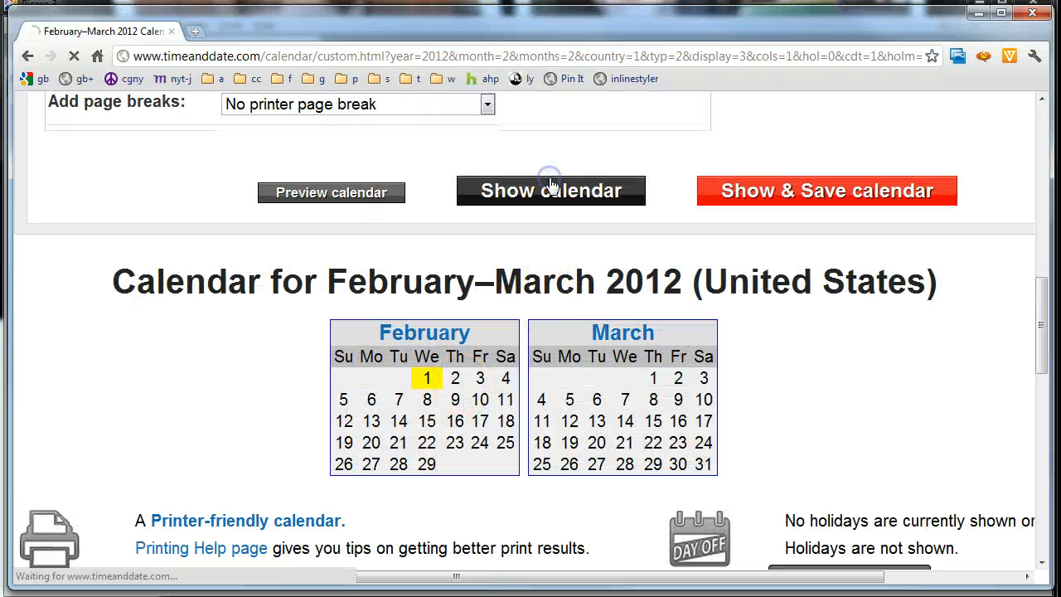
{"action": "scroll", "coordinate": [362, 401], "scroll_direction": "down", "scroll_amount": 3}
{"action": "scroll", "coordinate": [361, 402], "scroll_direction": "down", "scroll_amount": 1}
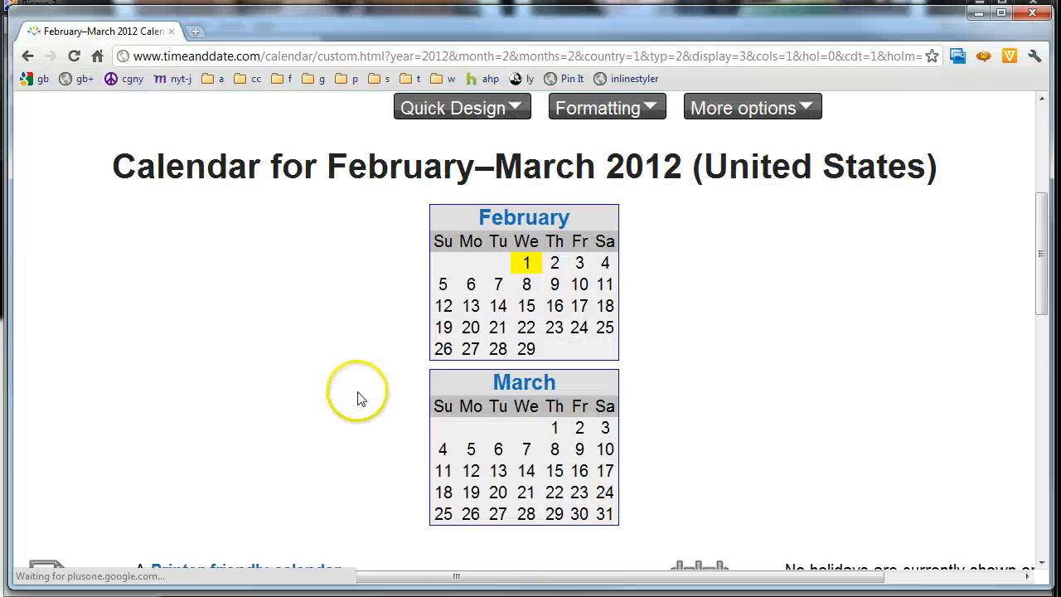
{"action": "scroll", "coordinate": [361, 401], "scroll_direction": "up", "scroll_amount": 2}
{"action": "scroll", "coordinate": [359, 399], "scroll_direction": "down", "scroll_amount": 2}
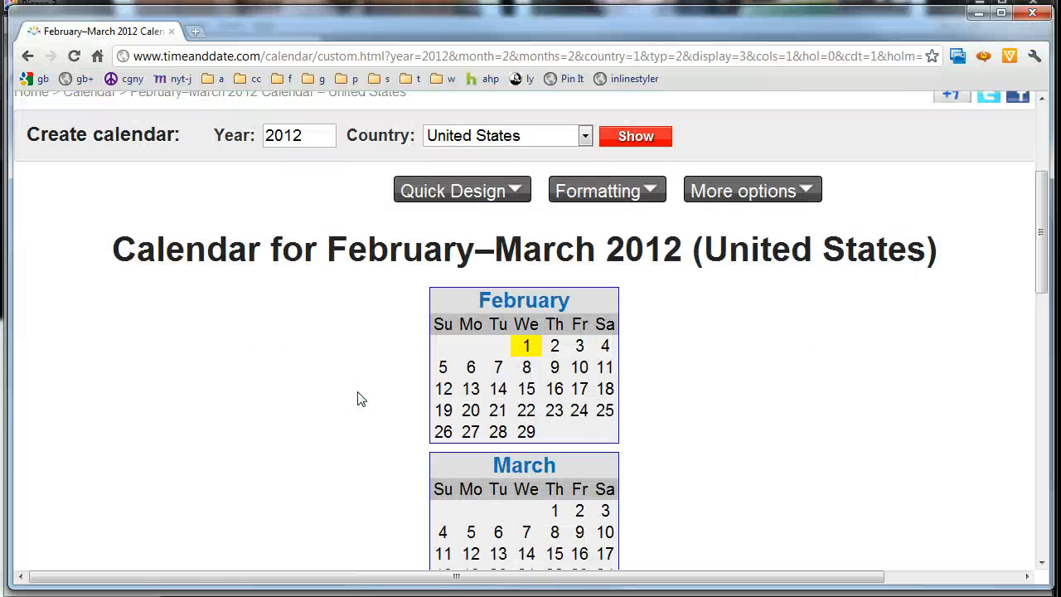
Step: Try the Contemporary quick design on the calendar and replace it with the Subtle Grid design
{"action": "left_click", "coordinate": [581, 109]}
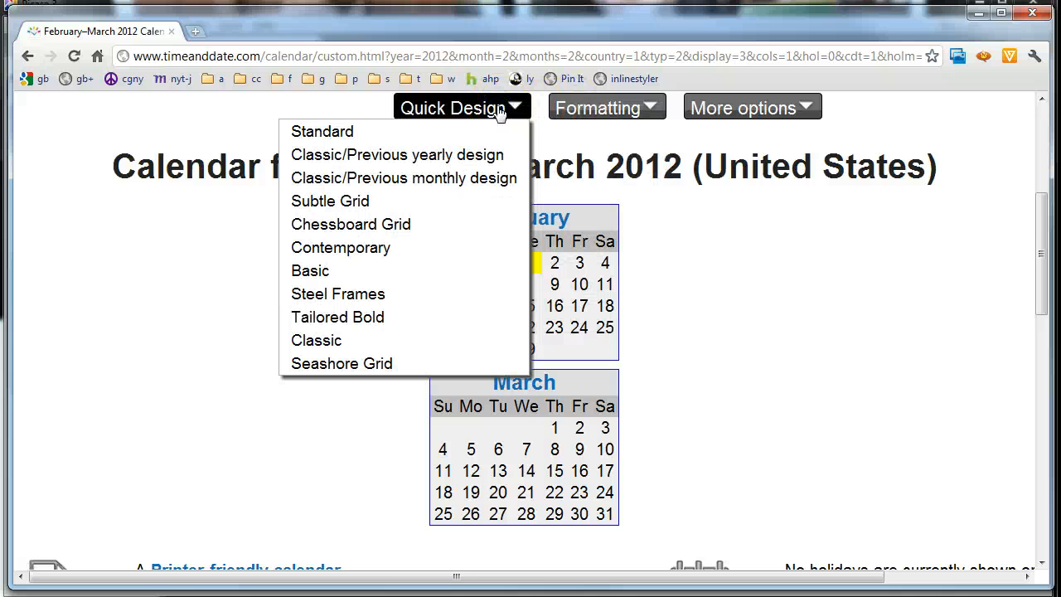
{"action": "left_click", "coordinate": [355, 247]}
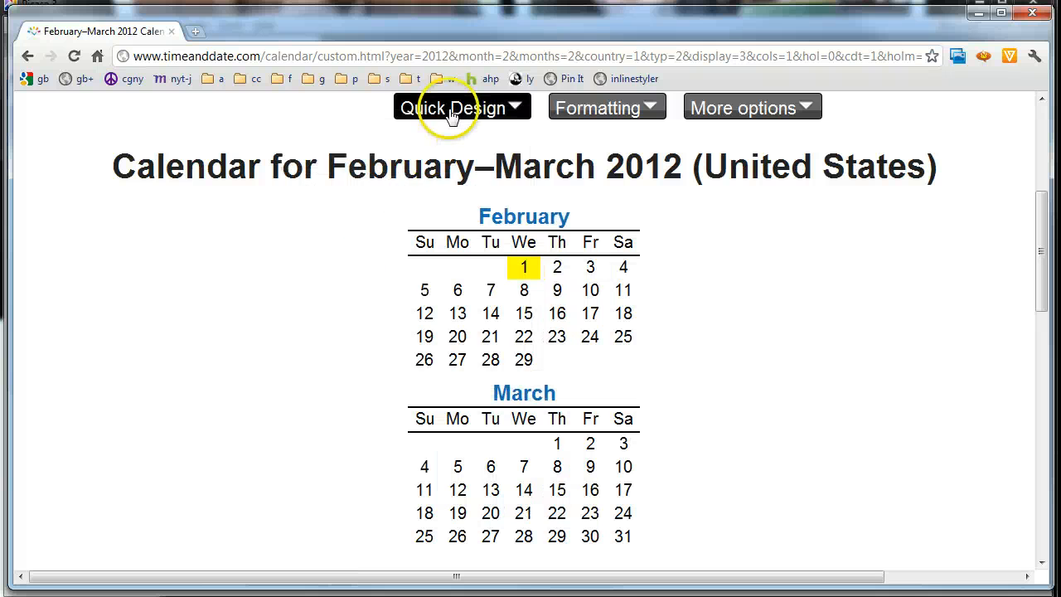
{"action": "left_click", "coordinate": [452, 114]}
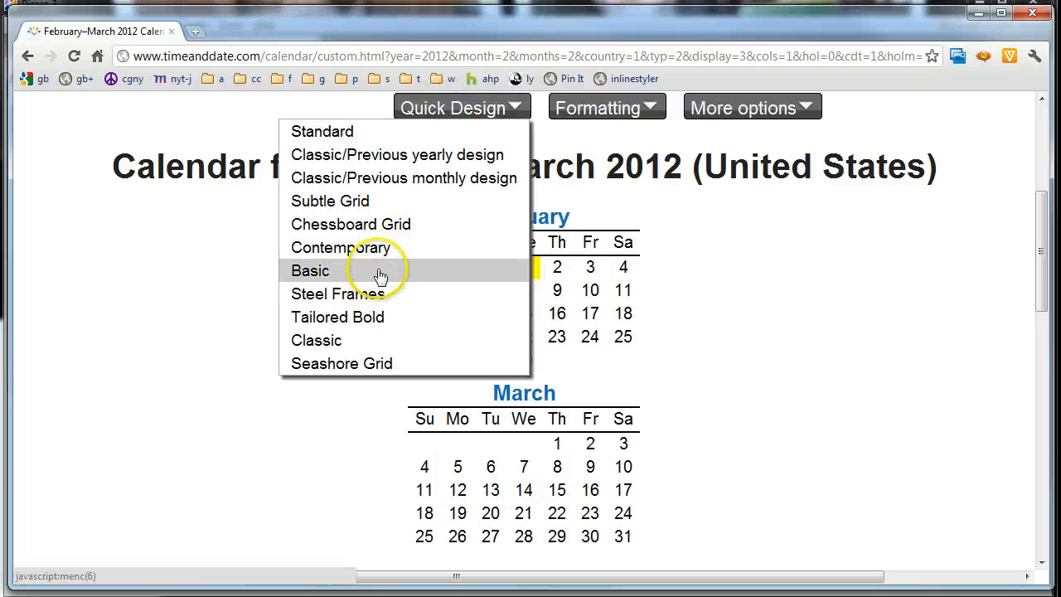
{"action": "left_click", "coordinate": [378, 202]}
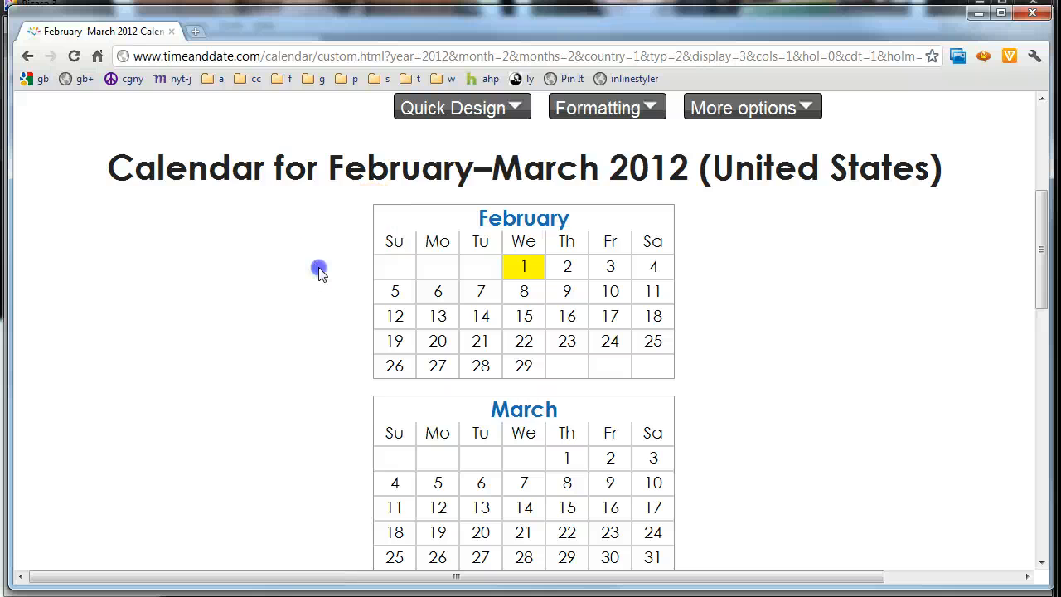
{"action": "scroll", "coordinate": [322, 274], "scroll_direction": "down", "scroll_amount": 1}
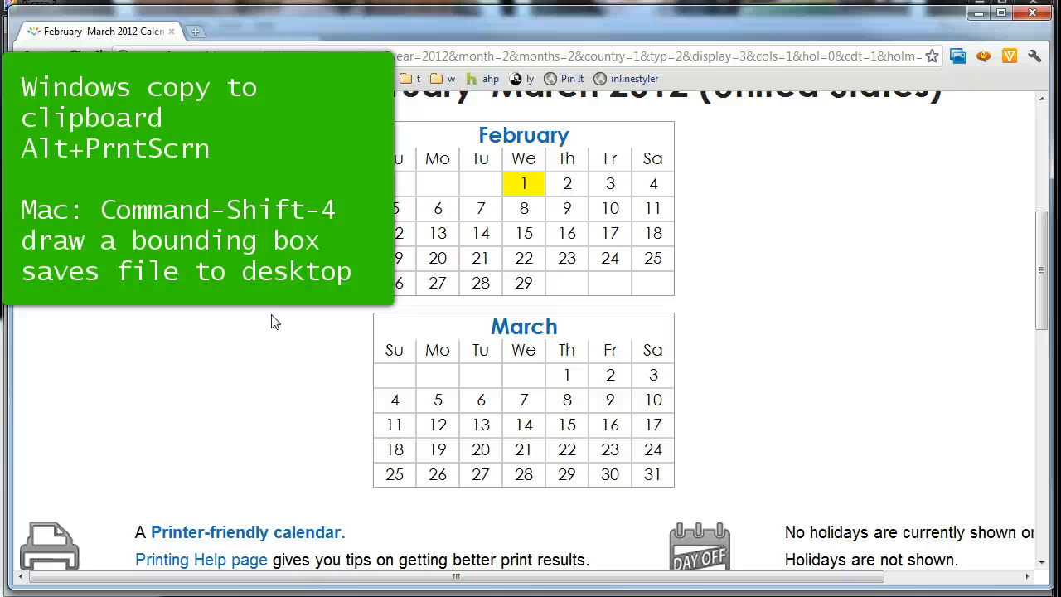
Step: Capture the browser window showing the February–March calendar to the clipboard and paste it into IrfanView
{"action": "key", "text": "alt+Print"}
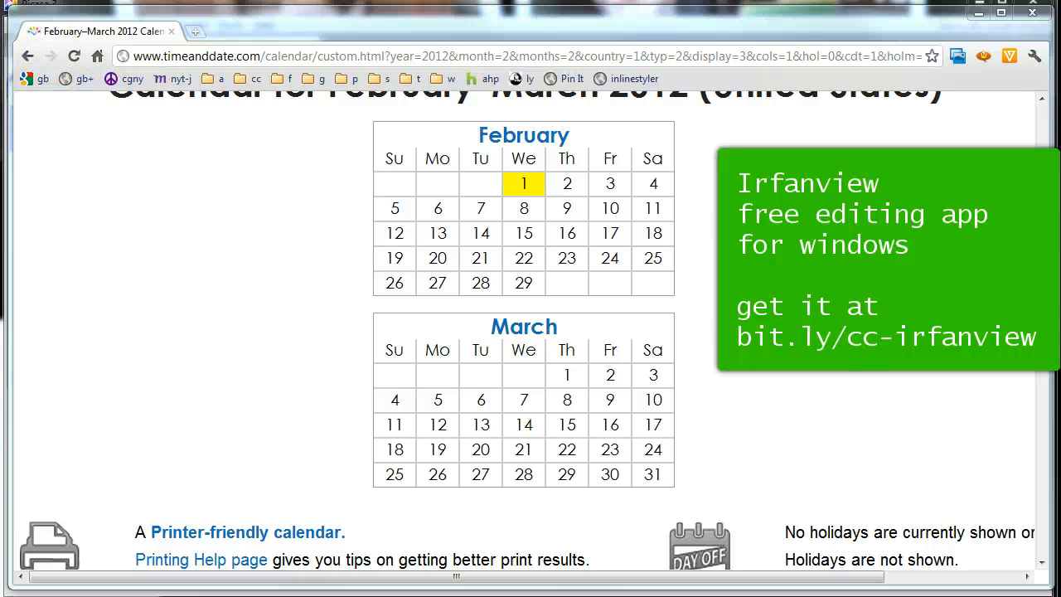
{"action": "key", "text": "super"}
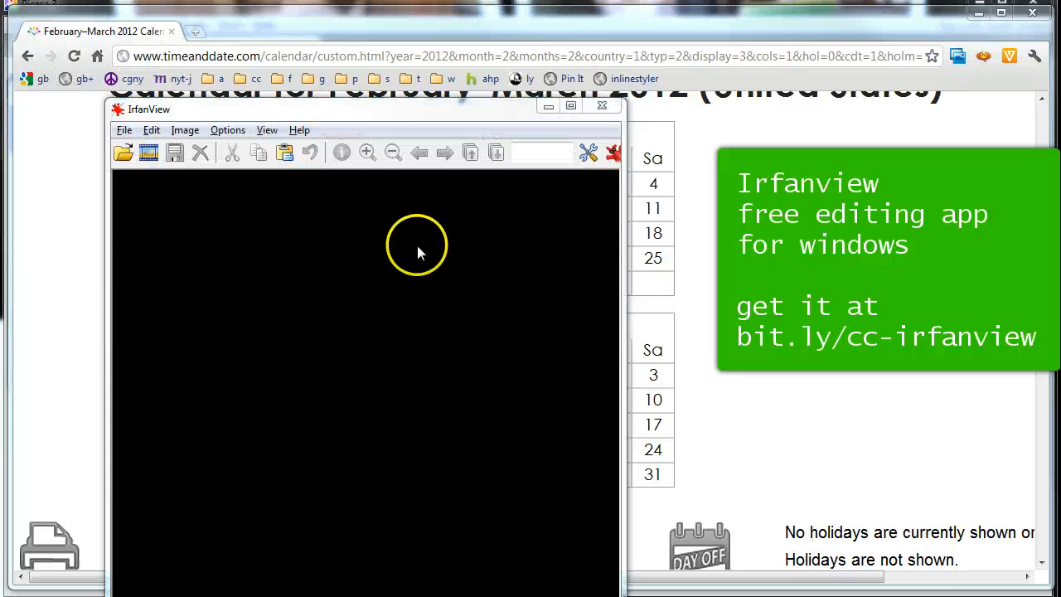
{"action": "left_click_drag", "start_coordinate": [336, 110], "coordinate": [385, 85]}
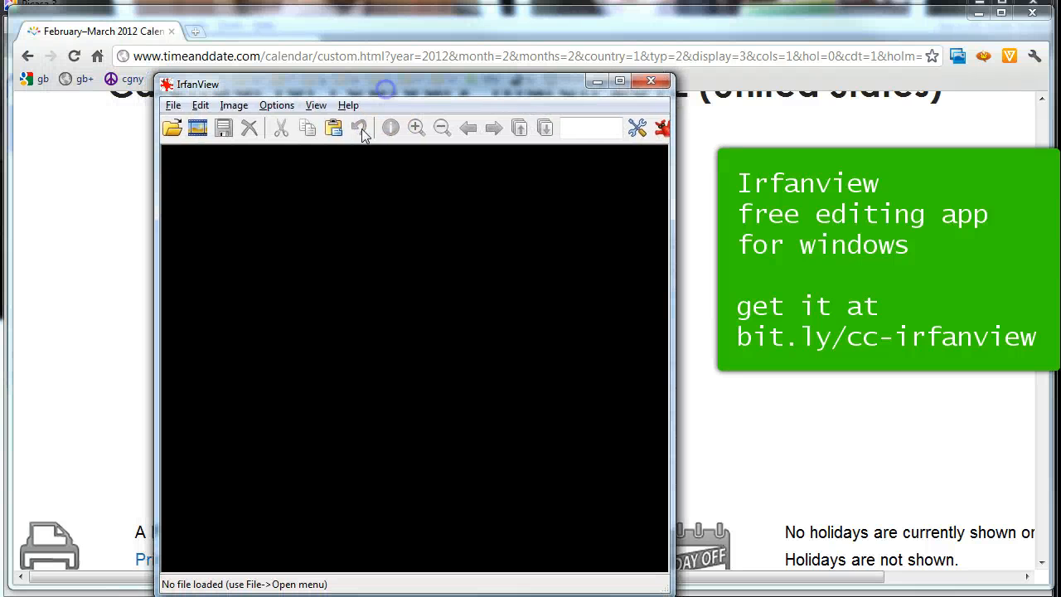
{"action": "left_click", "coordinate": [333, 127]}
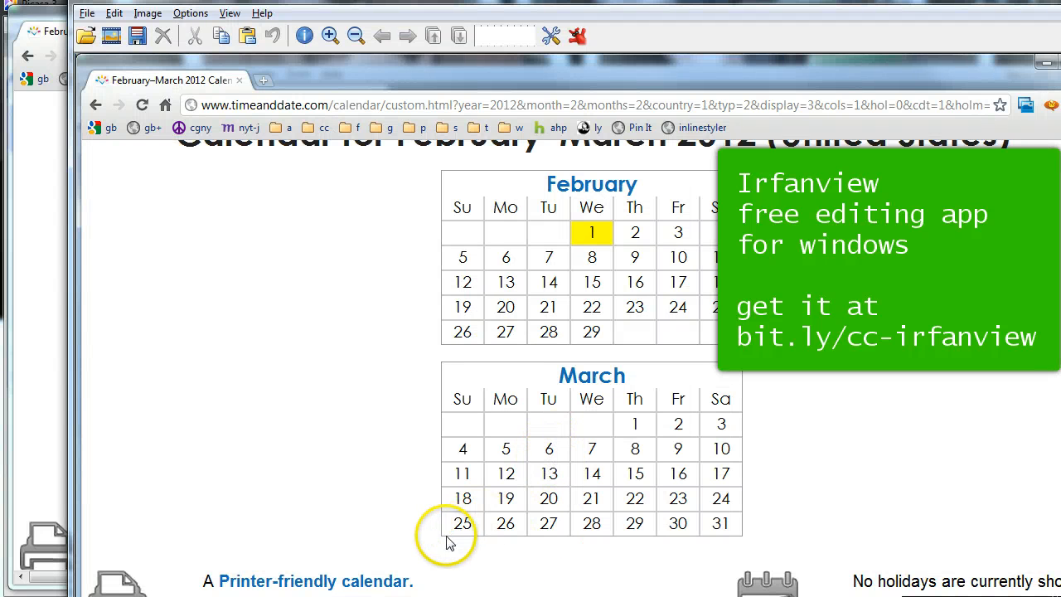
Step: Crop the pasted screenshot closely around the February and March calendars, about 377 by 456 pixels
{"action": "left_click_drag", "start_coordinate": [436, 541], "coordinate": [748, 169]}
{"action": "left_click", "coordinate": [795, 318]}
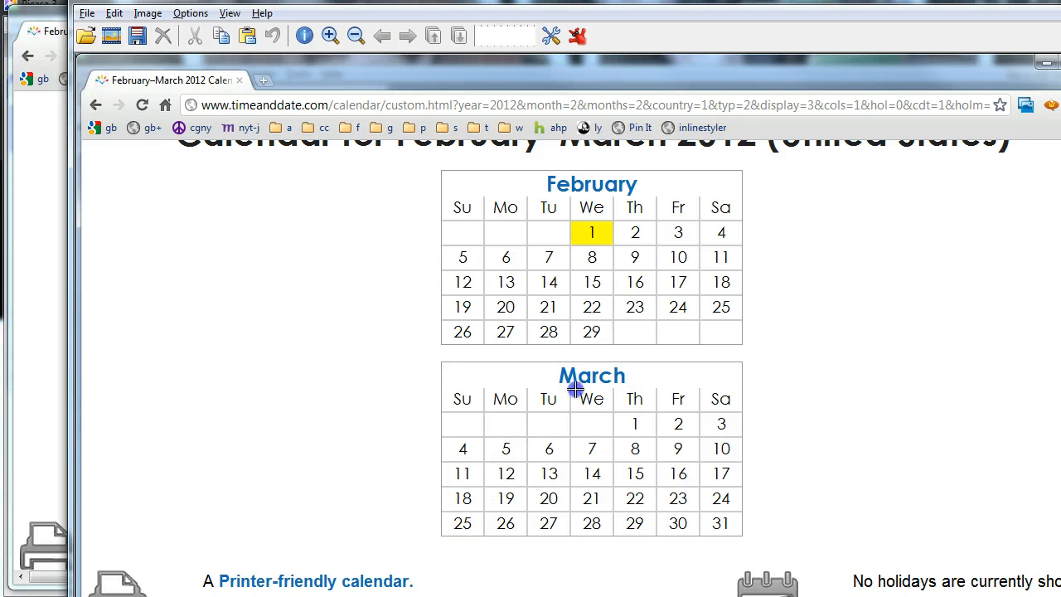
{"action": "left_click_drag", "start_coordinate": [660, 261], "coordinate": [748, 166]}
{"action": "left_click", "coordinate": [273, 402]}
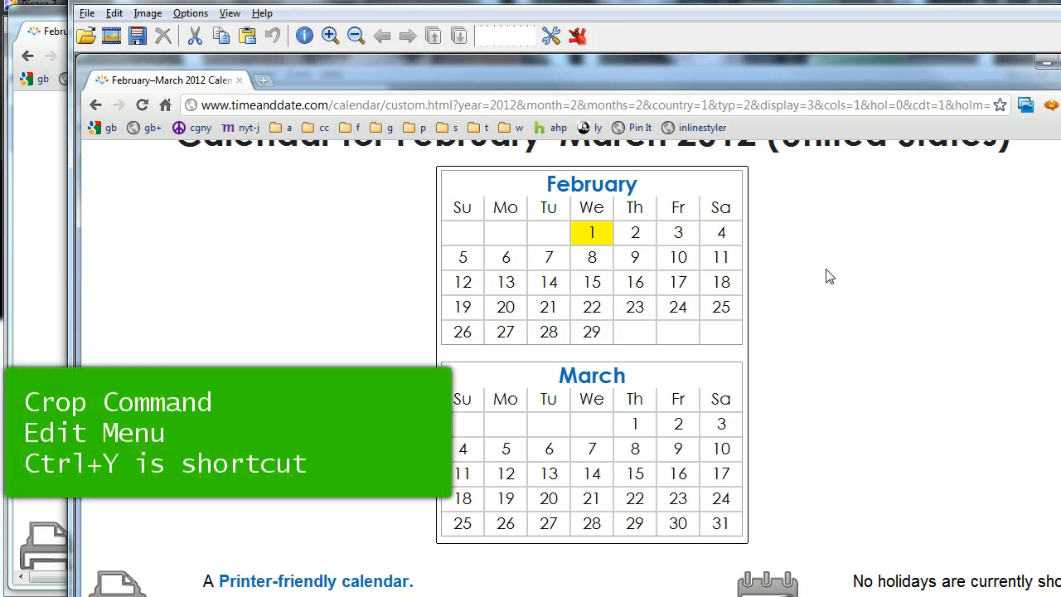
{"action": "key", "text": "ctrl+y"}
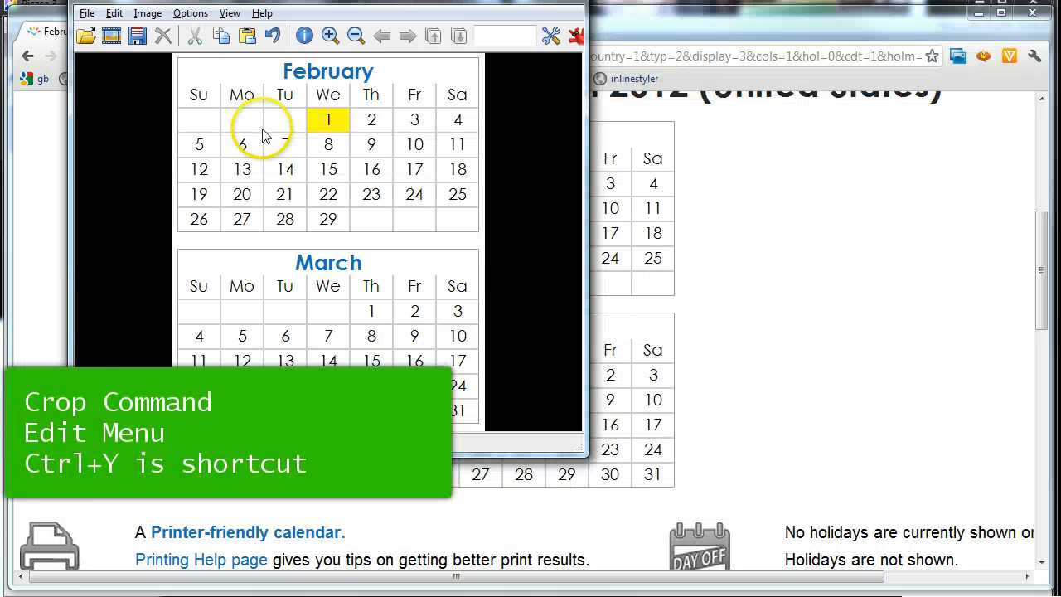
{"action": "left_click_drag", "start_coordinate": [190, 1], "coordinate": [208, 55]}
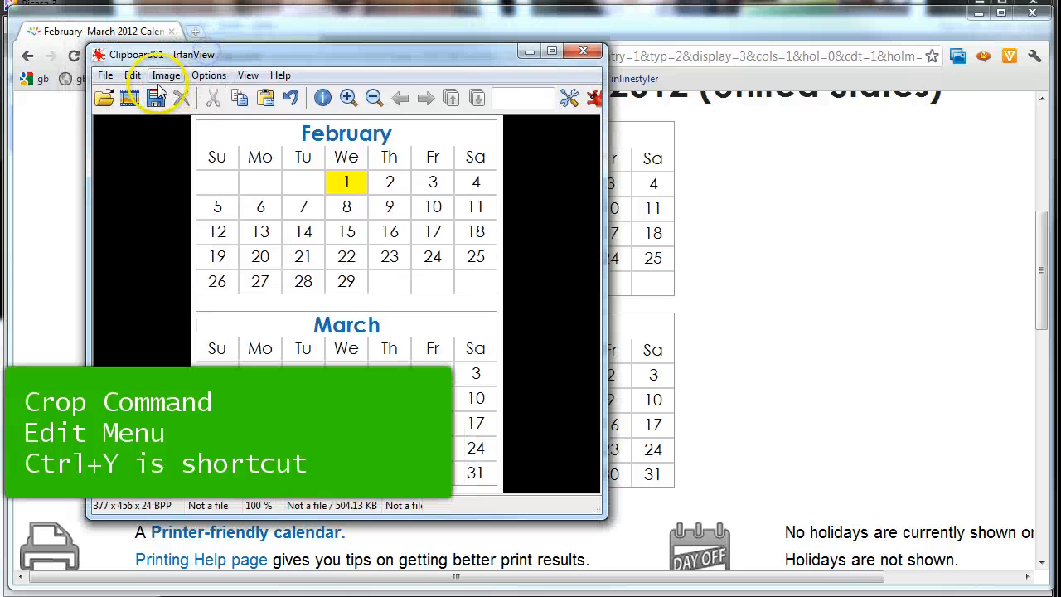
Step: Save the cropped calendar as a GIF named "calendar 2 month from feb" in the My Pictures folder
{"action": "left_click", "coordinate": [155, 99]}
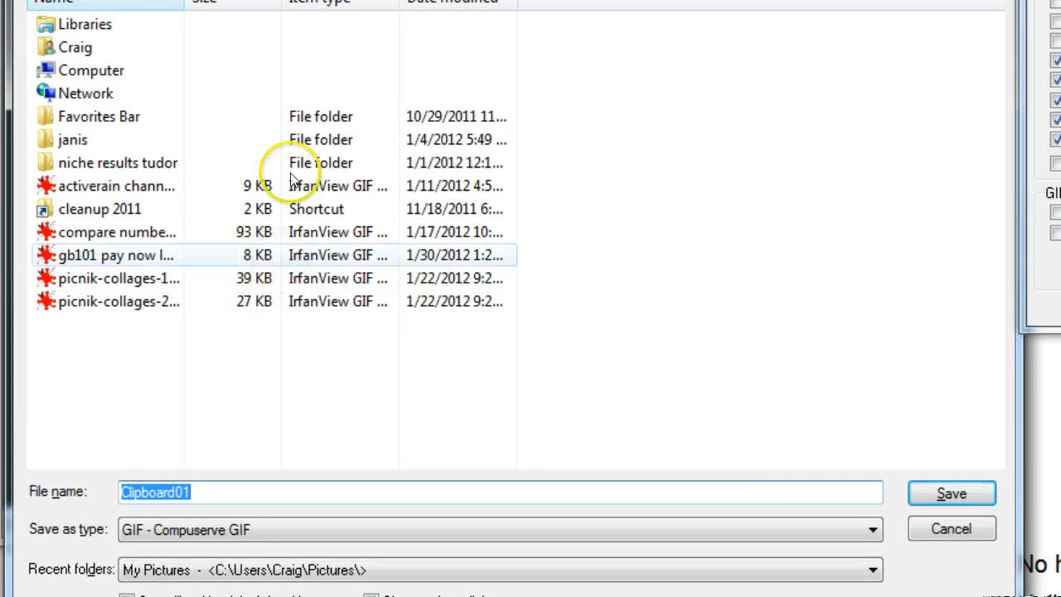
{"action": "left_click", "coordinate": [330, 8]}
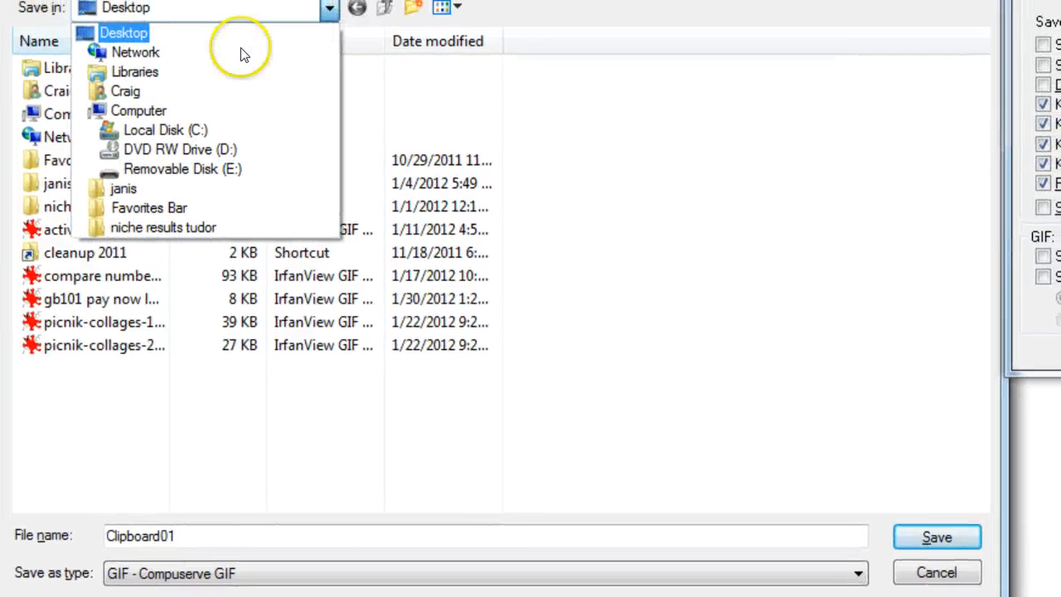
{"action": "left_click", "coordinate": [117, 90]}
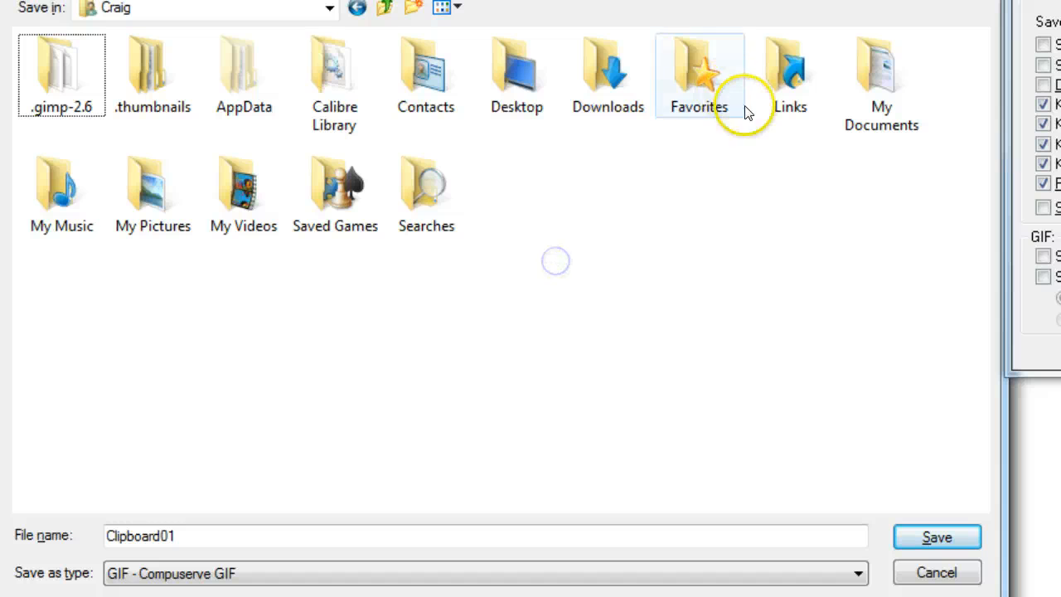
{"action": "double_click", "coordinate": [149, 196]}
{"action": "double_click", "coordinate": [209, 533]}
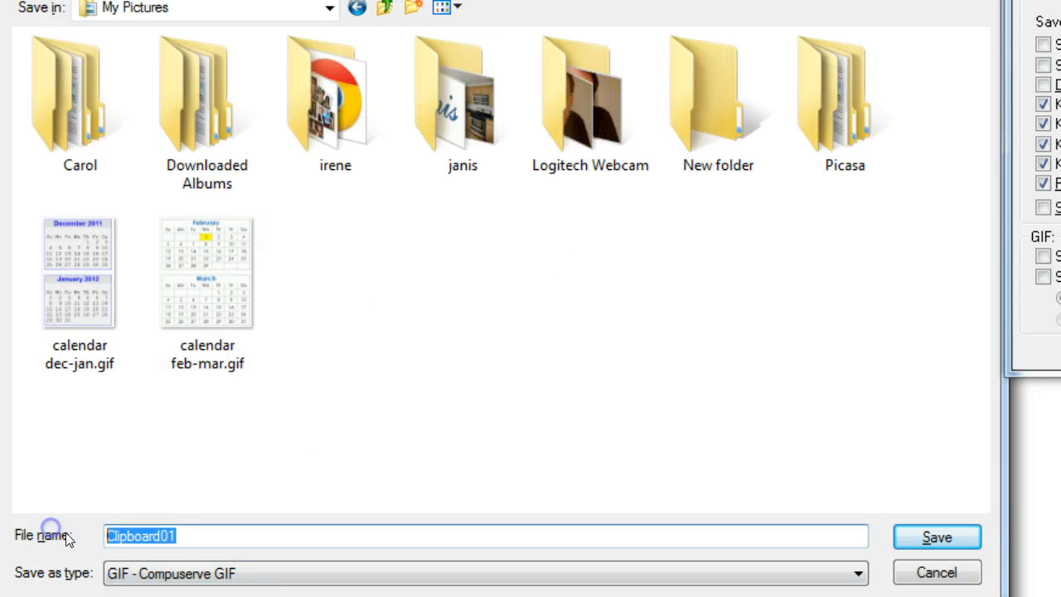
{"action": "type", "text": "caledn"}
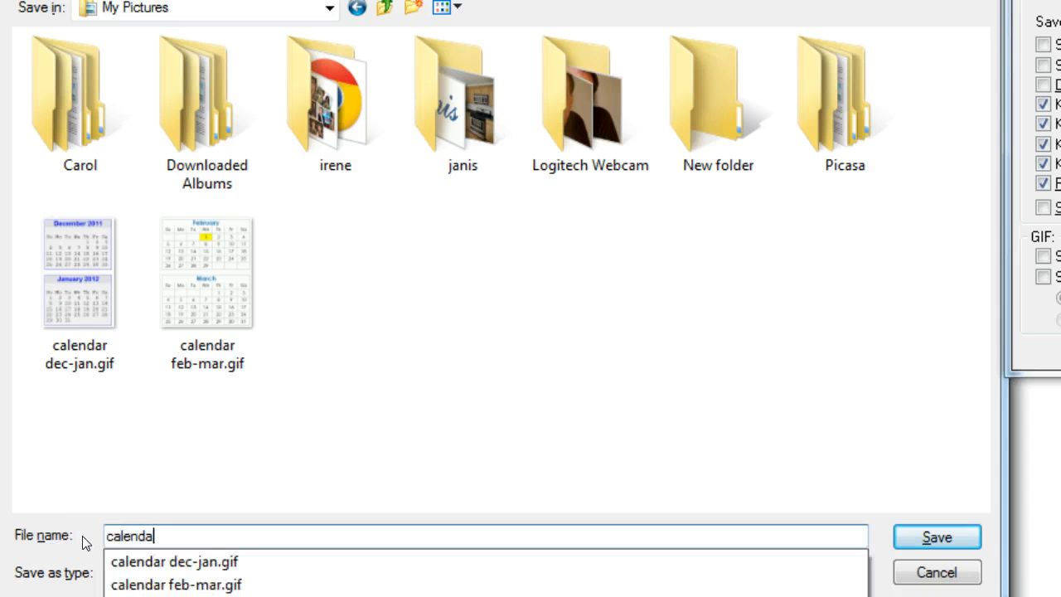
{"action": "type", "text": "ndar 2"}
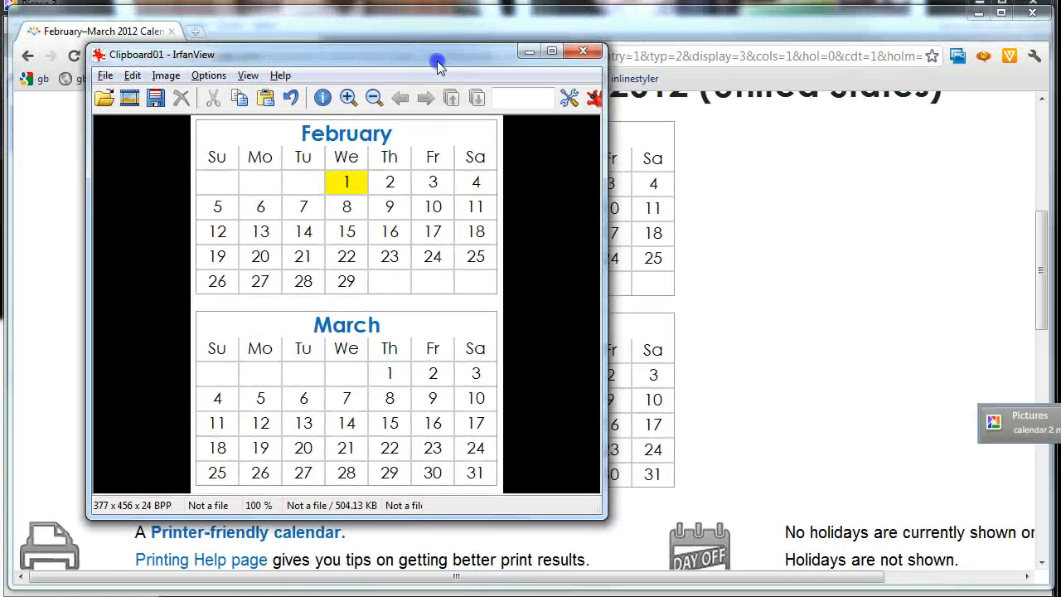
{"action": "left_click_drag", "start_coordinate": [438, 67], "coordinate": [565, 83]}
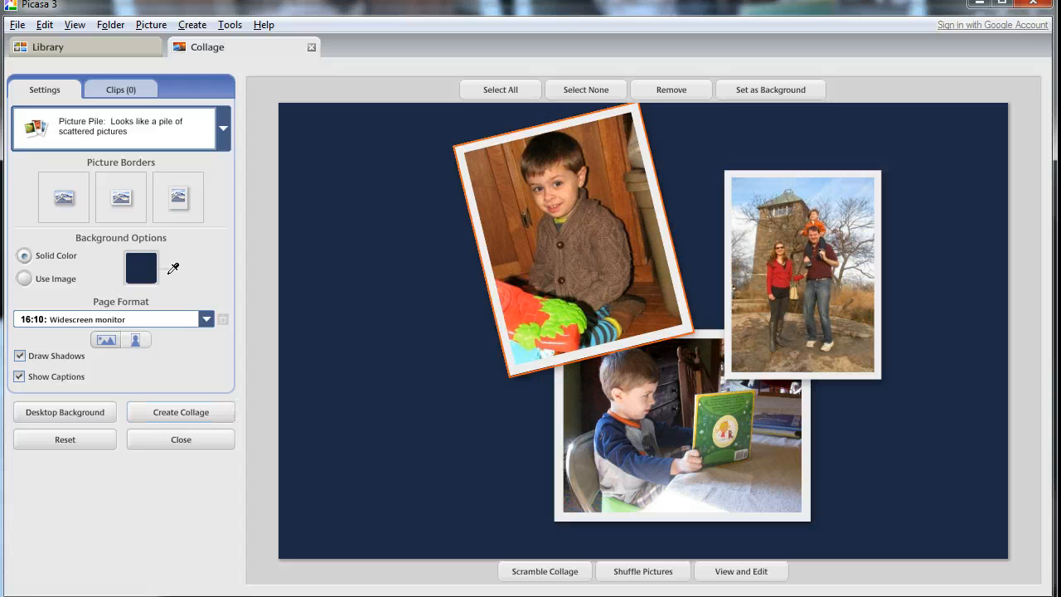
Step: Switch to the Picasa library, search for "calen" and select the calendar 2 month from feb.gif image
{"action": "left_click", "coordinate": [69, 47]}
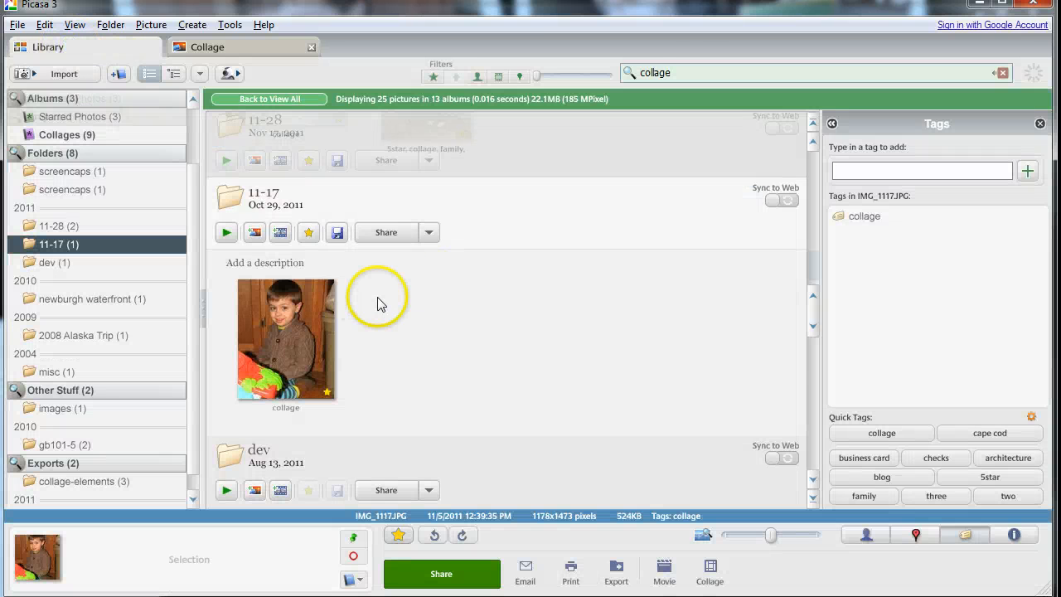
{"action": "left_click_drag", "start_coordinate": [687, 72], "coordinate": [579, 75]}
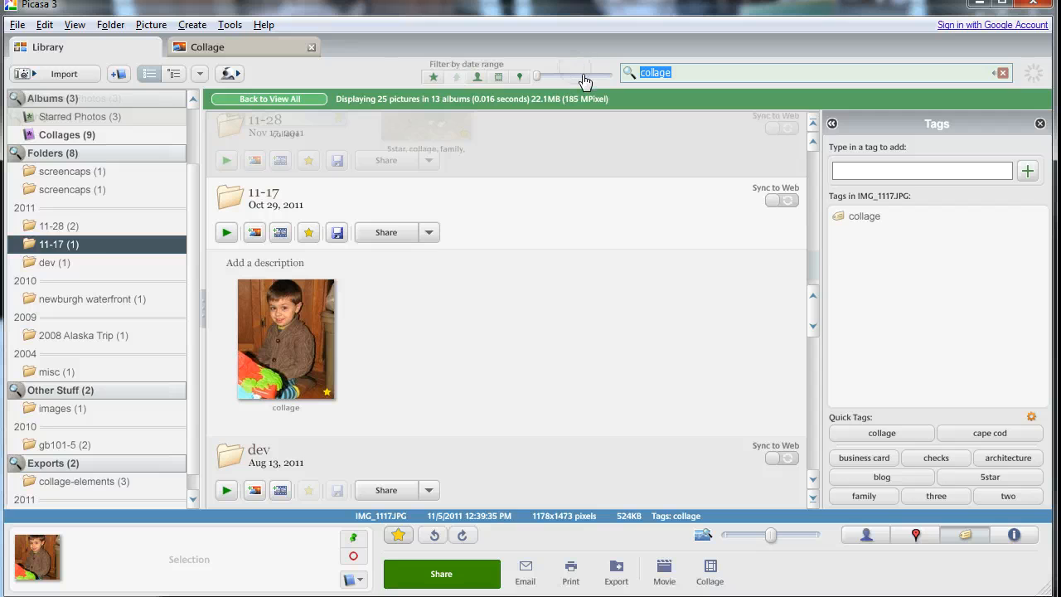
{"action": "type", "text": "calen"}
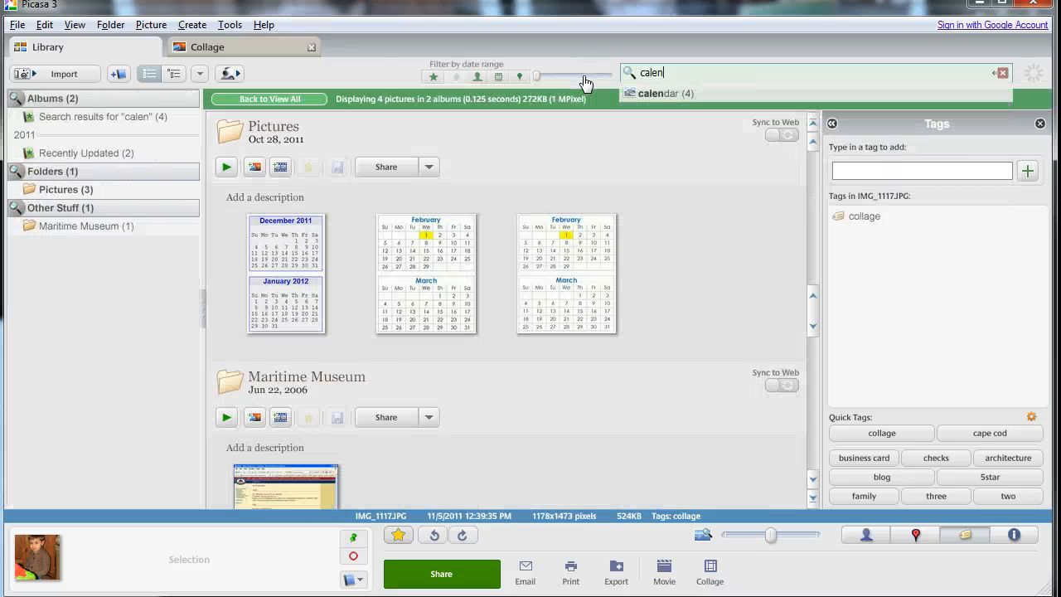
{"action": "left_click", "coordinate": [596, 278]}
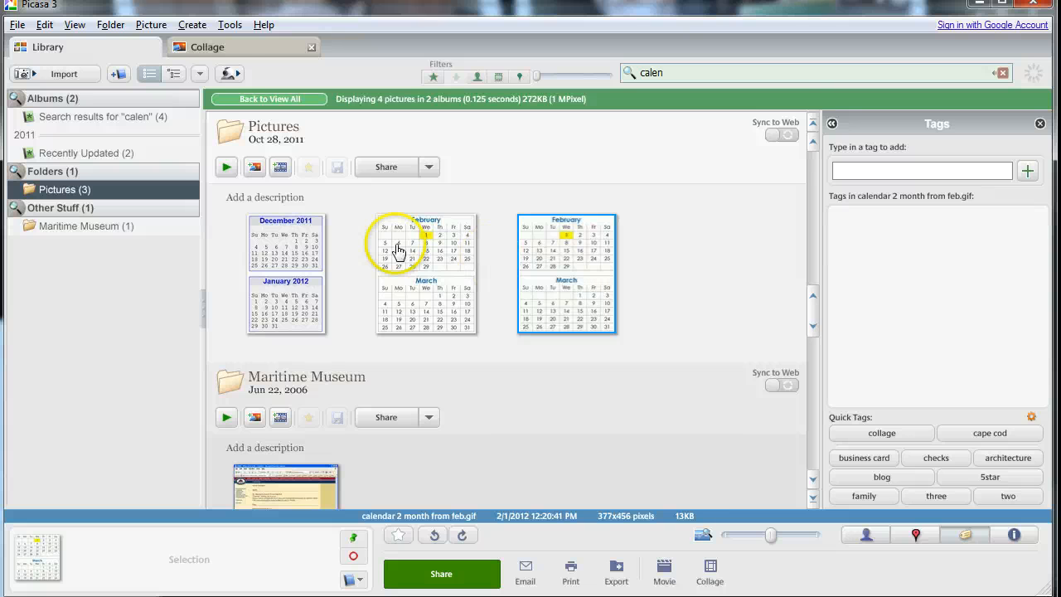
Step: Add the calendar clip to the collage, shrink it and place it in the empty lower-left area beside the photos
{"action": "left_click", "coordinate": [223, 48]}
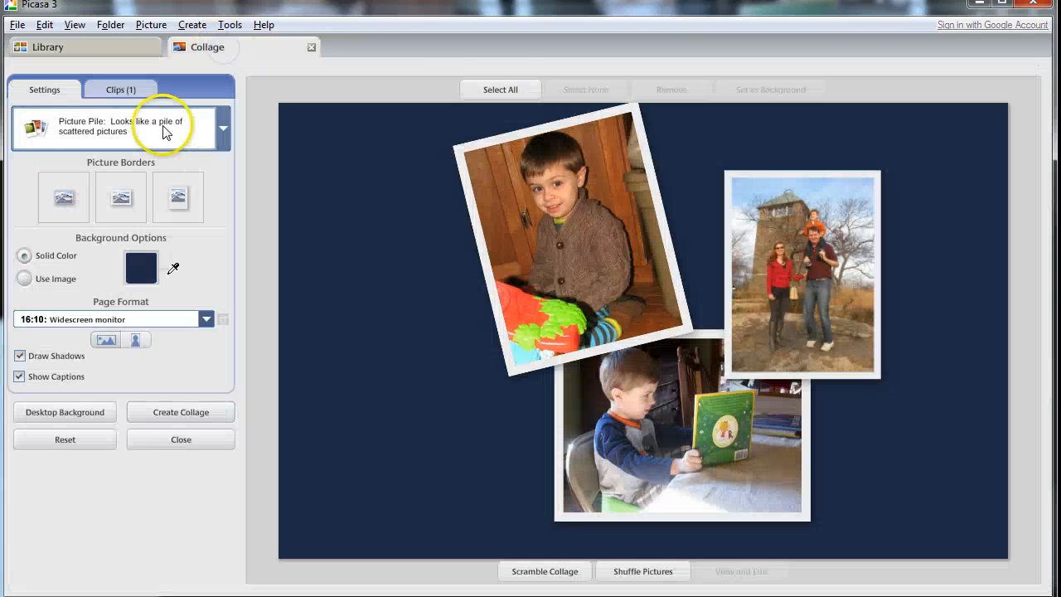
{"action": "left_click", "coordinate": [113, 91]}
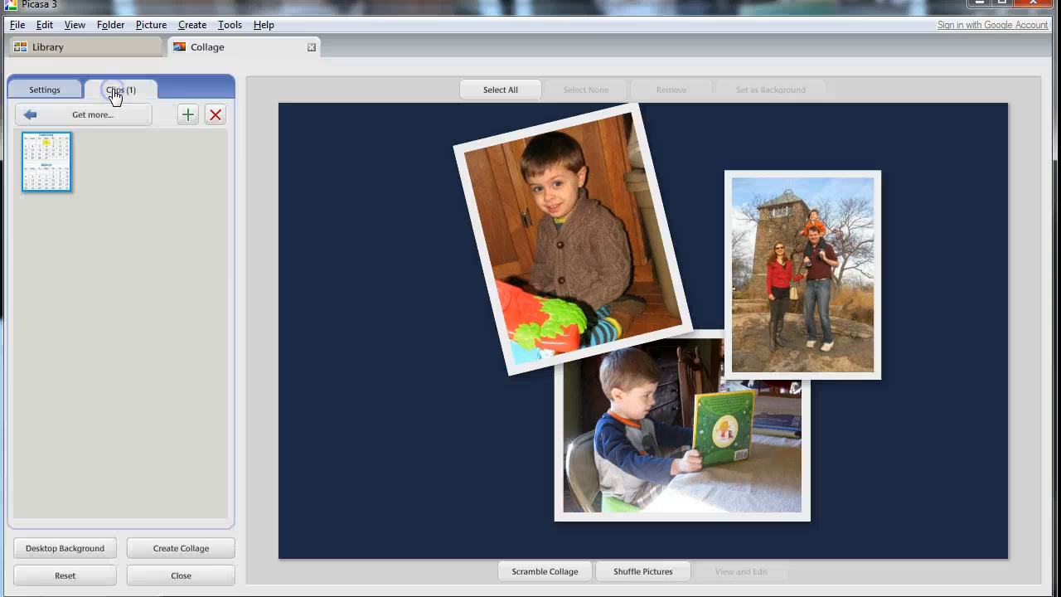
{"action": "left_click_drag", "start_coordinate": [47, 169], "coordinate": [431, 422]}
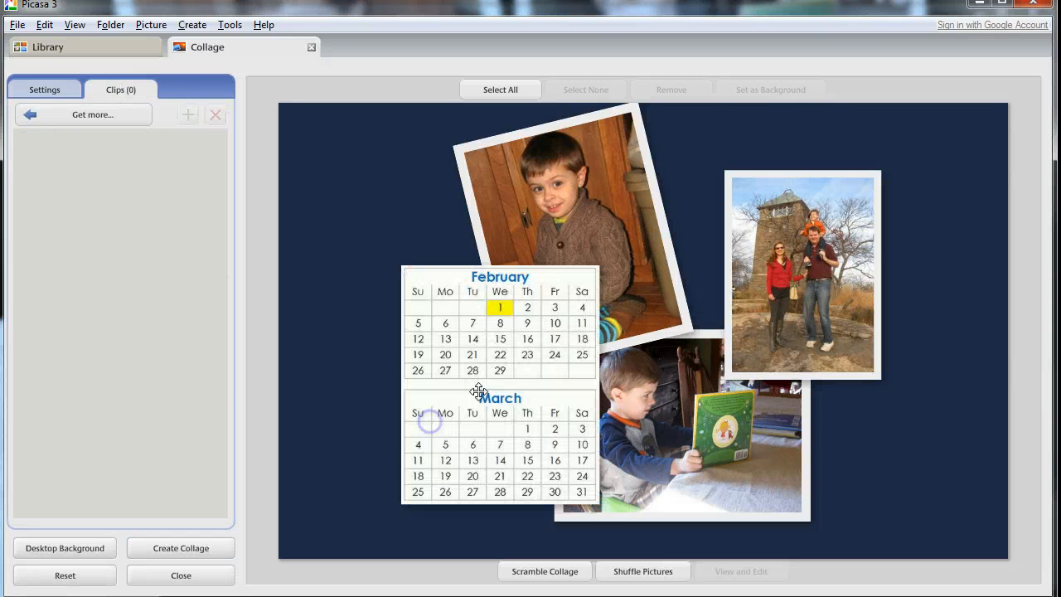
{"action": "left_click", "coordinate": [431, 421]}
{"action": "left_click_drag", "start_coordinate": [537, 399], "coordinate": [489, 423]}
{"action": "left_click_drag", "start_coordinate": [417, 387], "coordinate": [406, 400]}
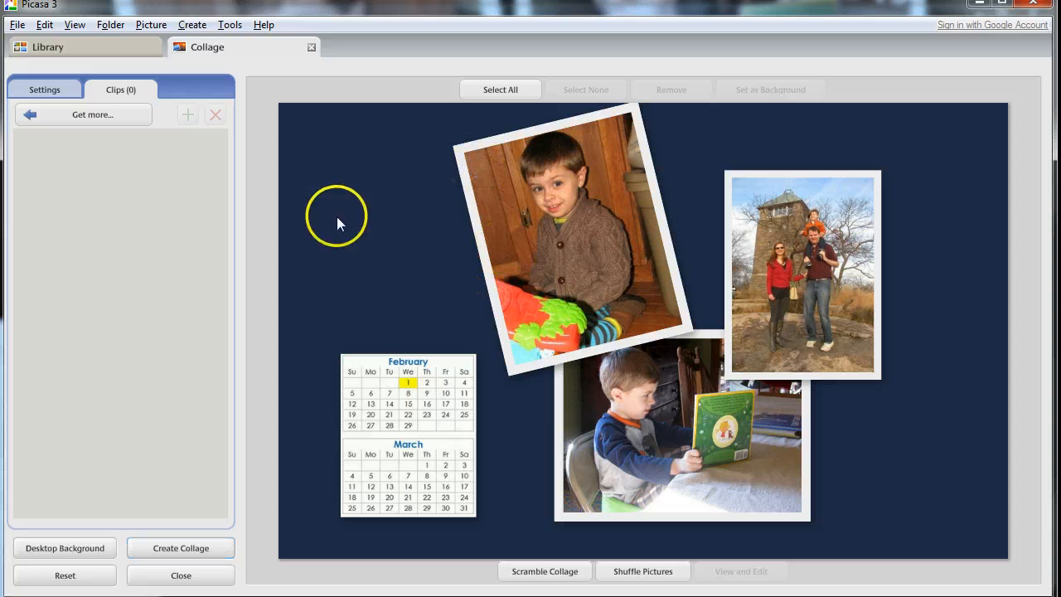
Step: Create the collage and export it to a folder named "desktops", resized to 1600 pixels with automatic image quality
{"action": "left_click", "coordinate": [180, 548]}
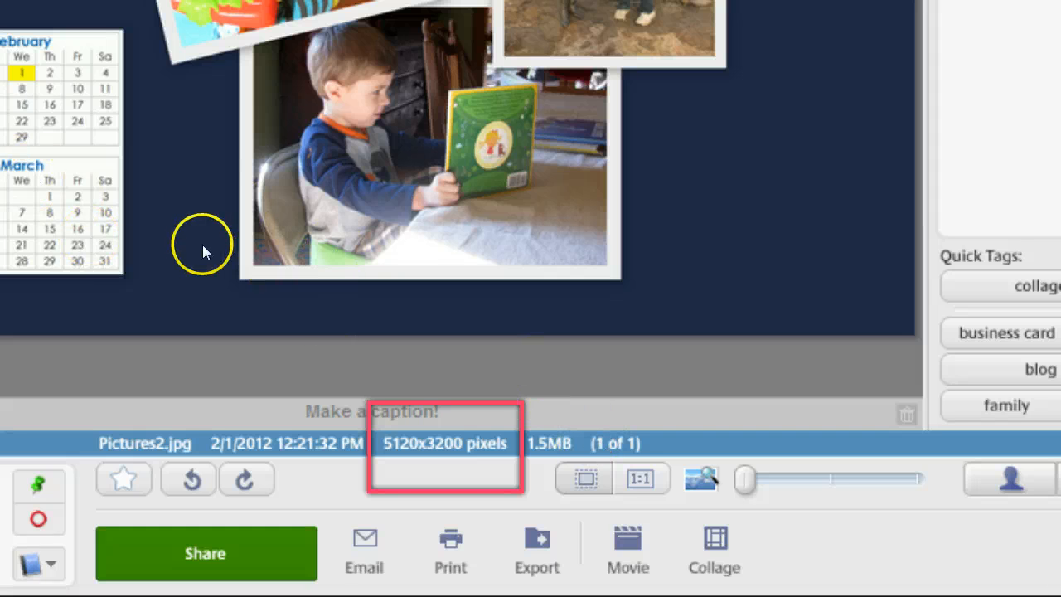
{"action": "left_click", "coordinate": [530, 553]}
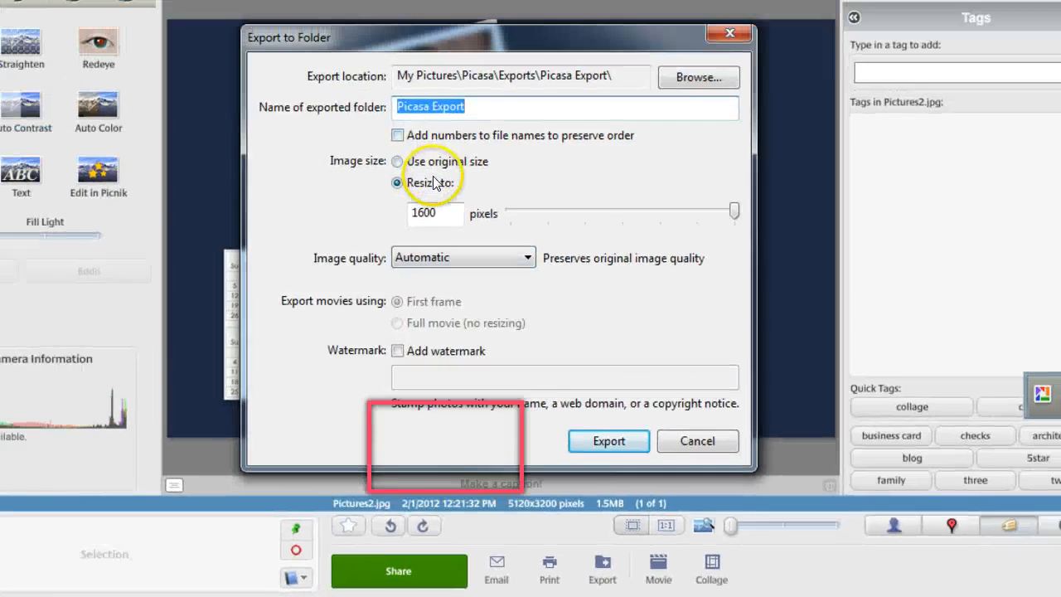
{"action": "type", "text": "deskto"}
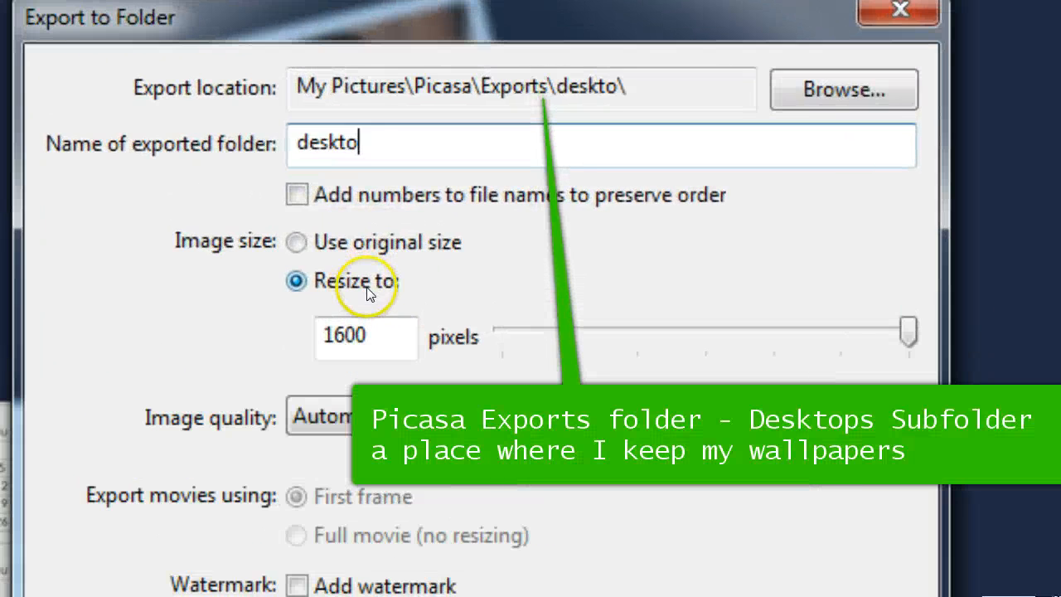
{"action": "type", "text": "ps"}
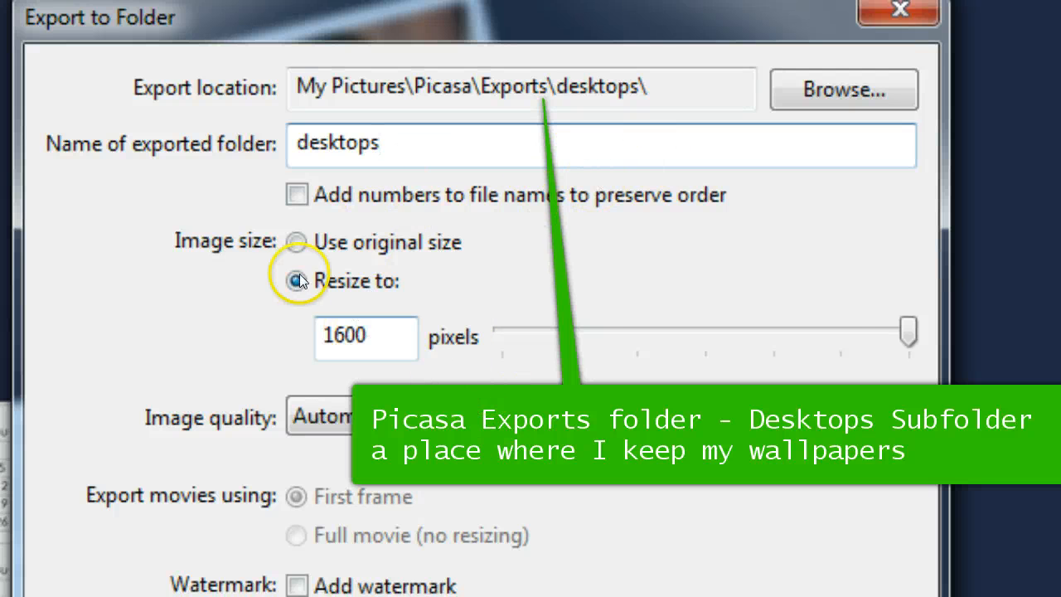
{"action": "mouse_move", "coordinate": [909, 332]}
{"action": "left_mouse_down"}
{"action": "mouse_move", "coordinate": [608, 340]}
{"action": "mouse_move", "coordinate": [908, 340]}
{"action": "left_mouse_up"}
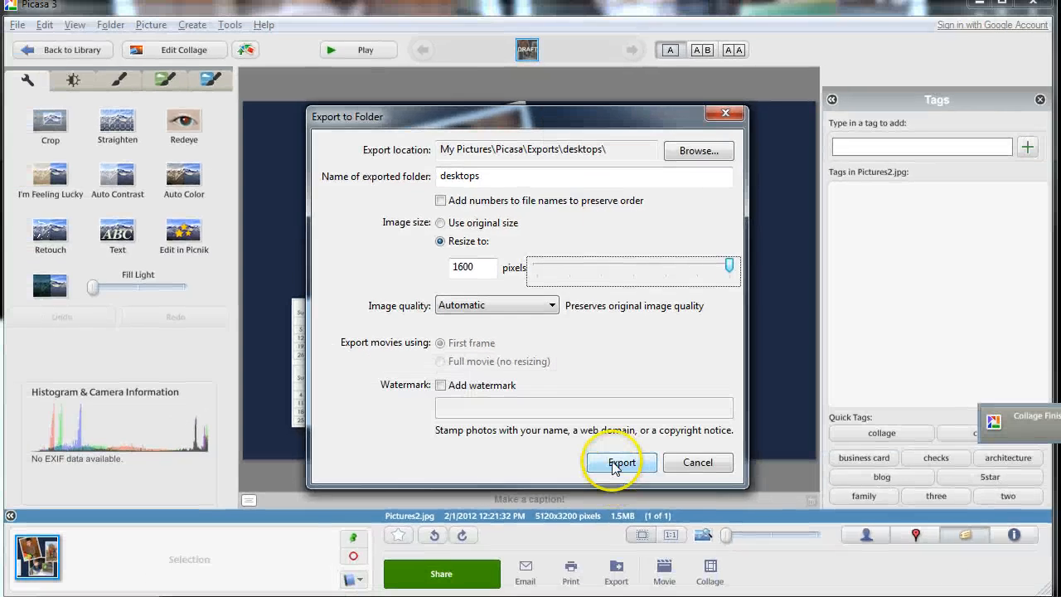
{"action": "left_click", "coordinate": [620, 462]}
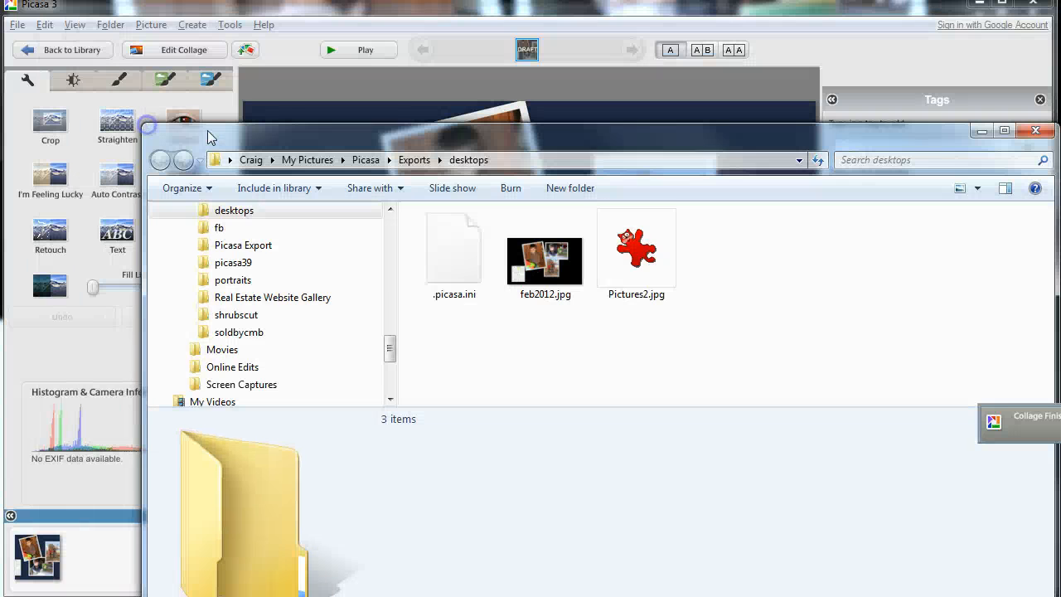
Step: Rename the exported Pictures2.jpg in the desktops folder as "feb 2012 desktop.jpg"
{"action": "left_click_drag", "start_coordinate": [210, 134], "coordinate": [157, 46]}
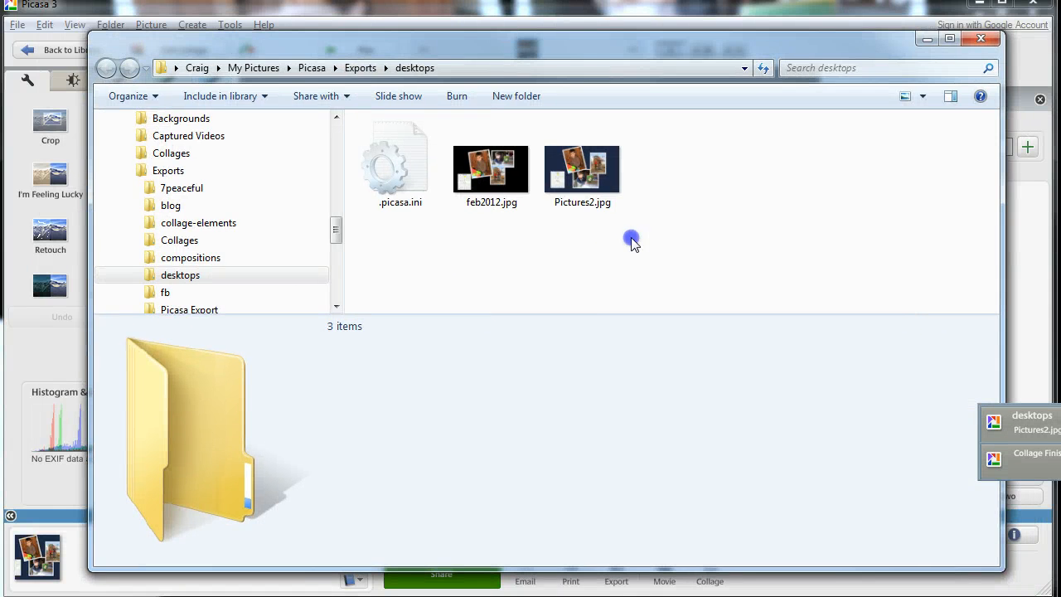
{"action": "left_click", "coordinate": [561, 236]}
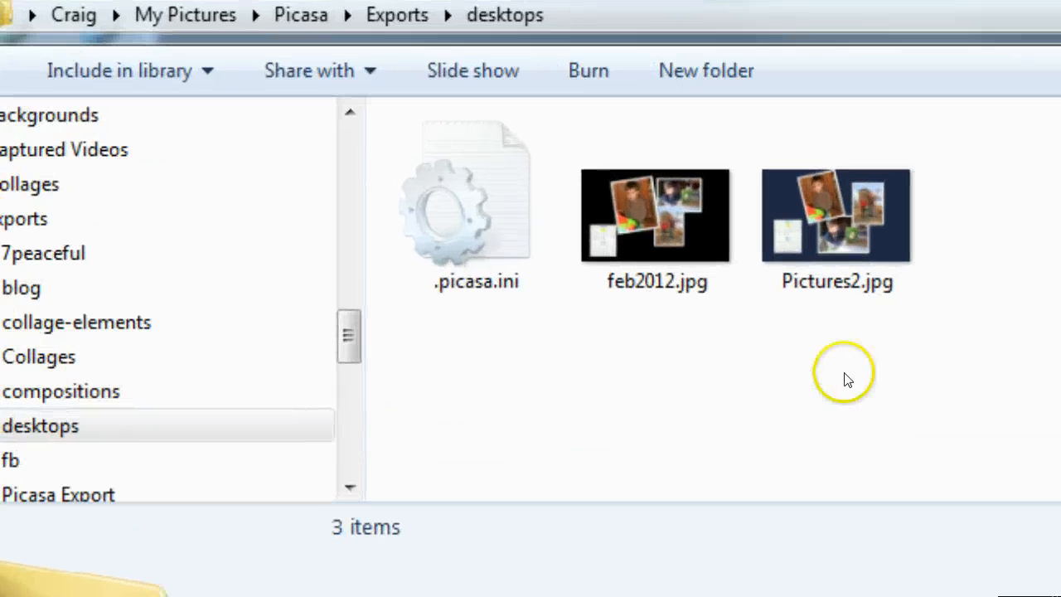
{"action": "left_click", "coordinate": [828, 273]}
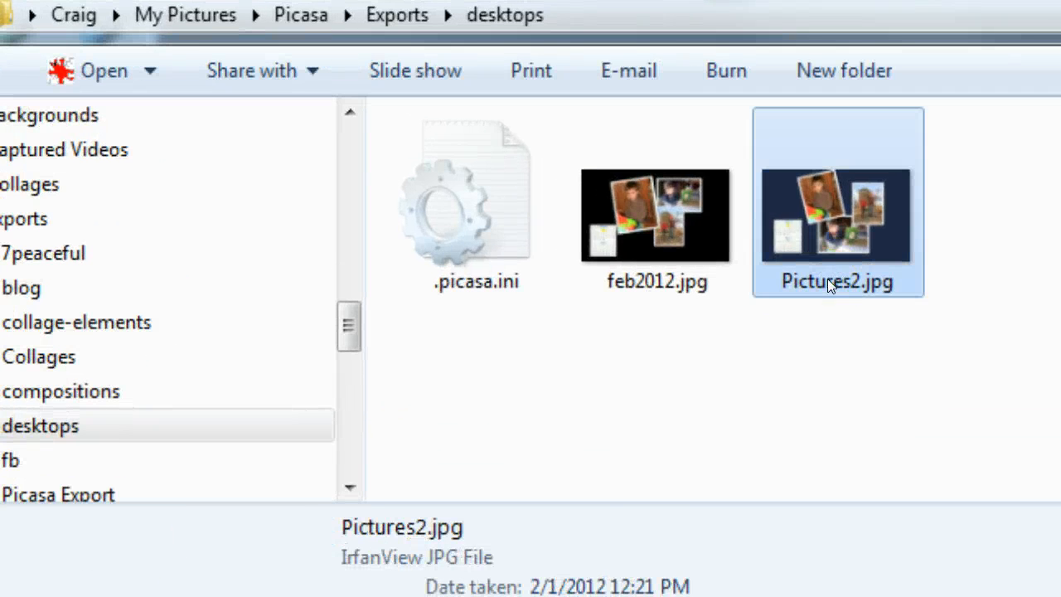
{"action": "left_click", "coordinate": [828, 279]}
{"action": "type", "text": "feb "}
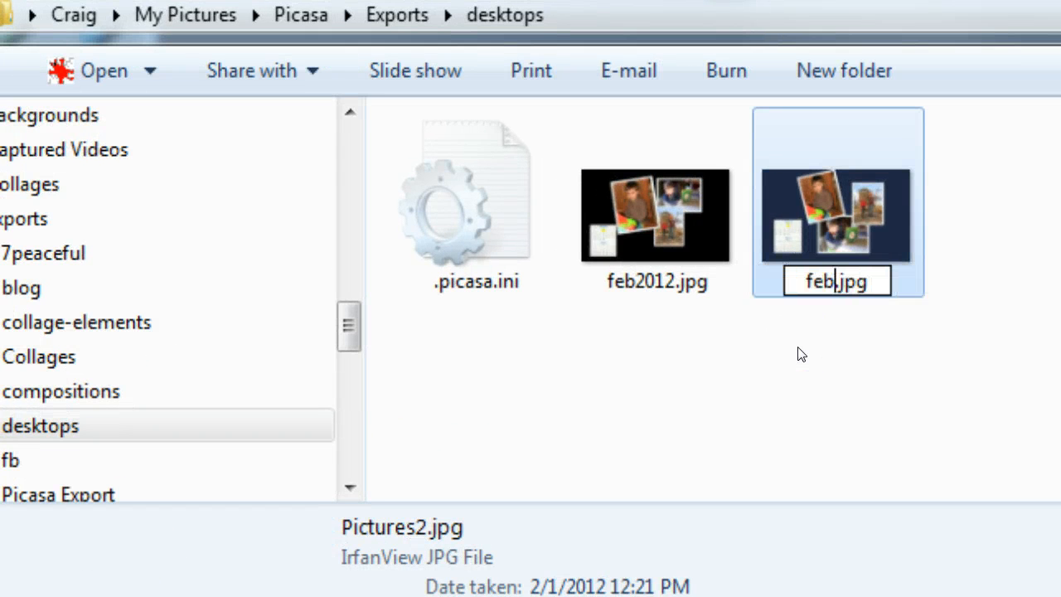
{"action": "type", "text": "2012 deskto"}
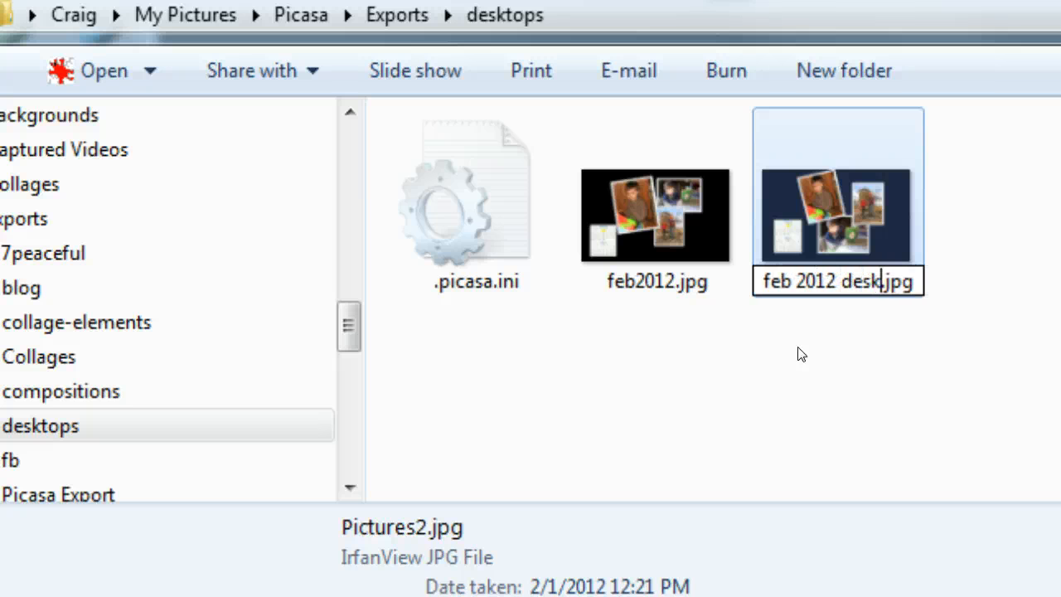
{"action": "type", "text": "p"}
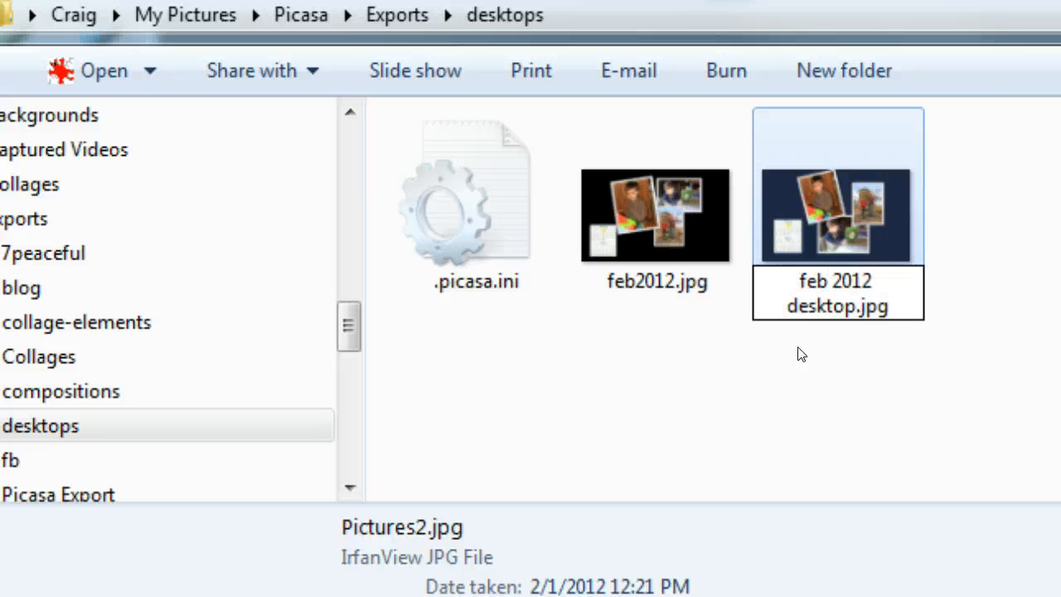
{"action": "key", "text": "Return"}
Step: Set feb 2012 desktop.jpg as the desktop background
{"action": "left_click", "coordinate": [784, 405]}
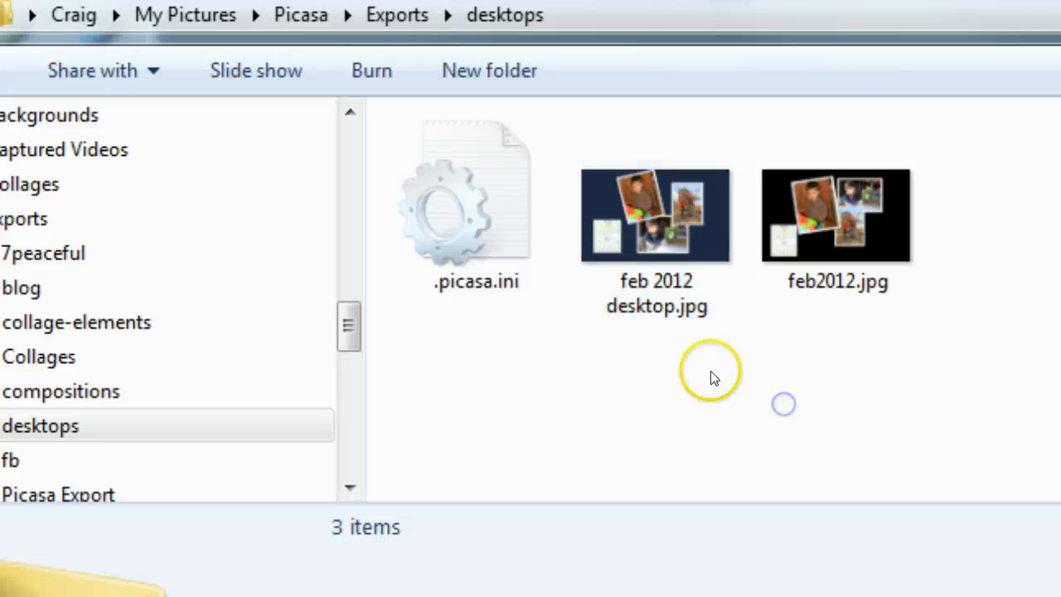
{"action": "right_click", "coordinate": [662, 236]}
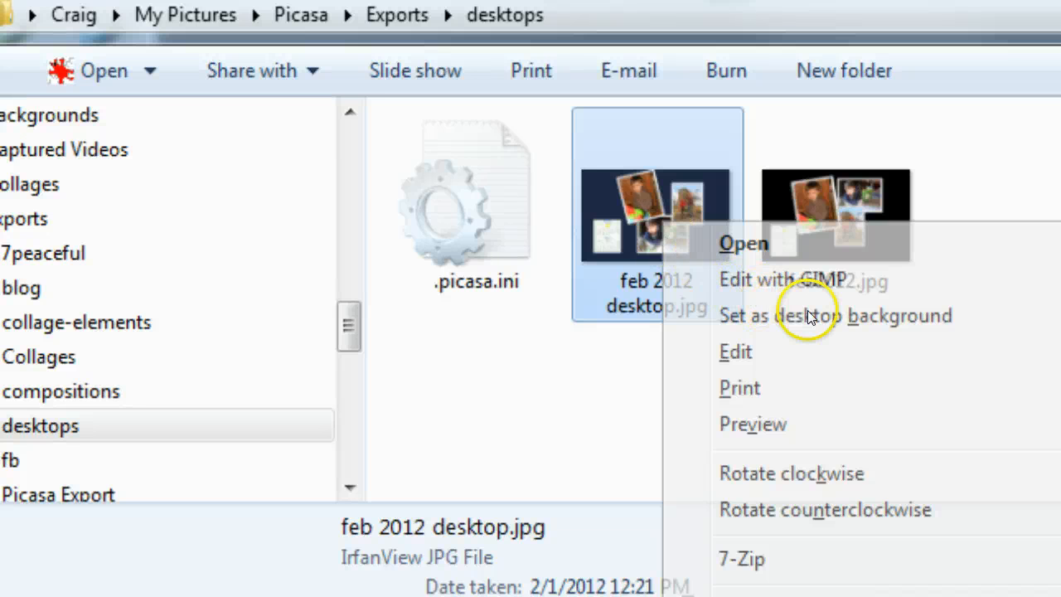
{"action": "left_click", "coordinate": [872, 315]}
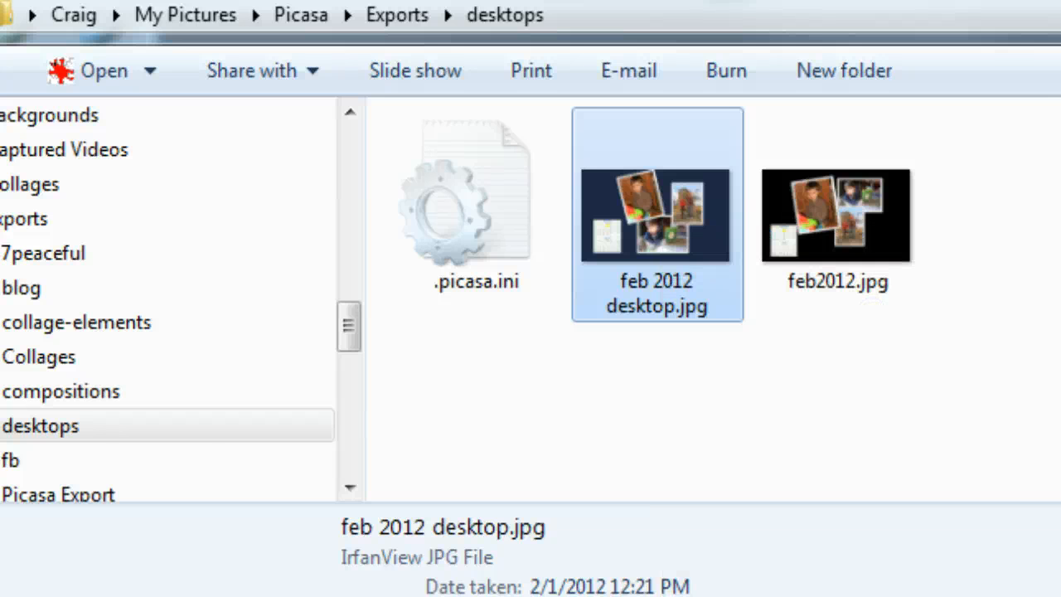